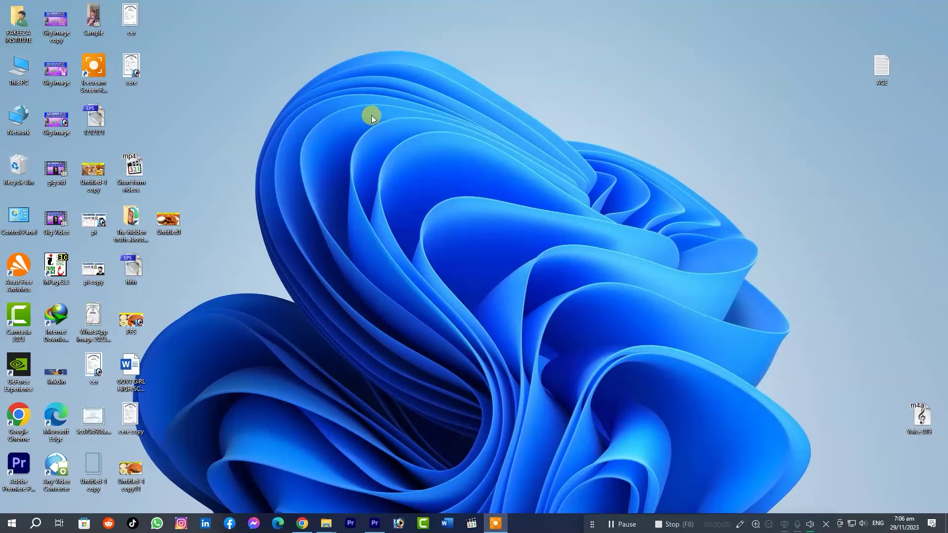
# Refresh the Windows desktop.
pyautogui.click(384, 145)
pyautogui.rightClick(363, 181)
pyautogui.click(388, 211)
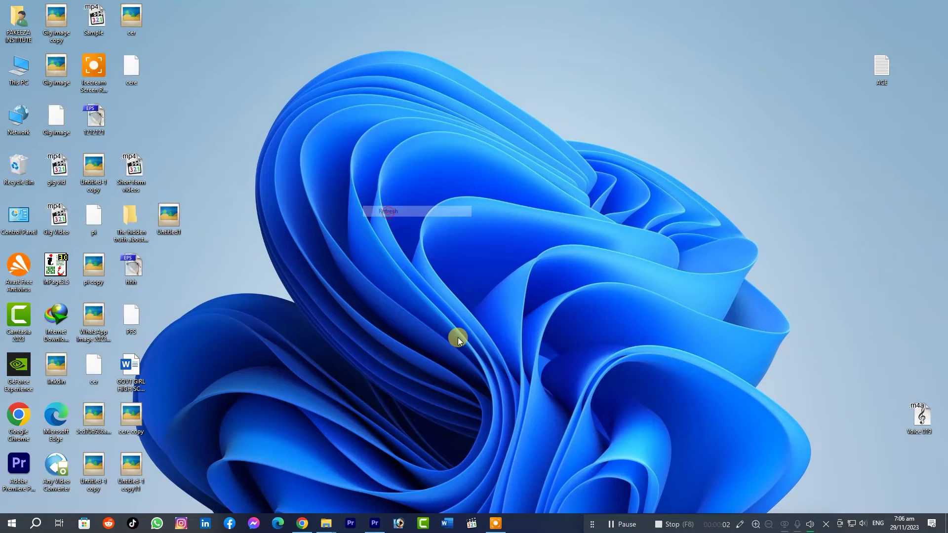
# Restore the Untitled project and confirm Premiere Pro version 24.0 in Help > About.
pyautogui.click(376, 521)
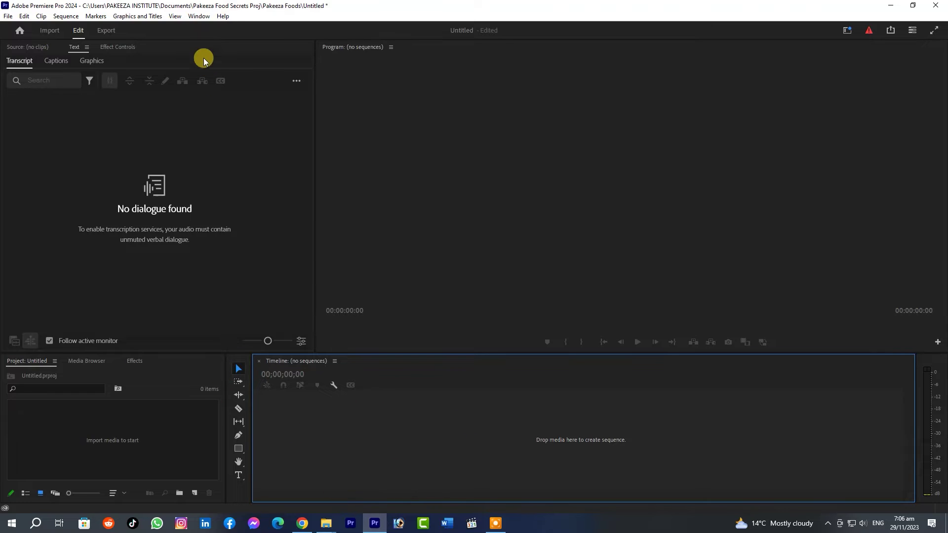
pyautogui.click(218, 17)
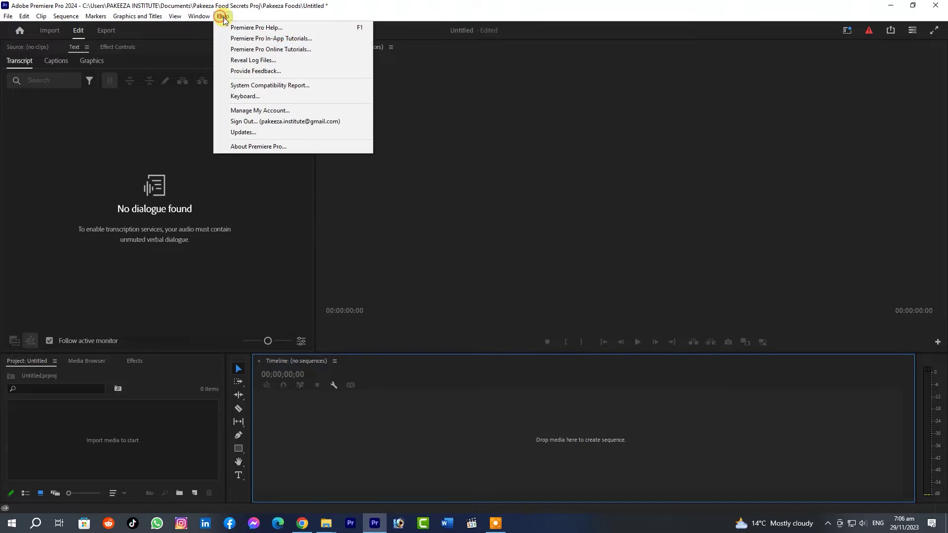
pyautogui.click(257, 147)
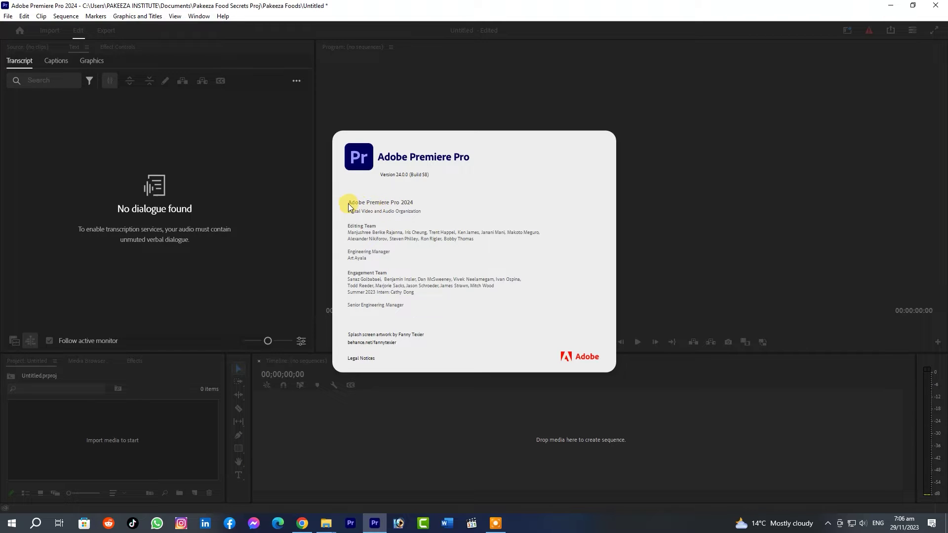
pyautogui.click(517, 227)
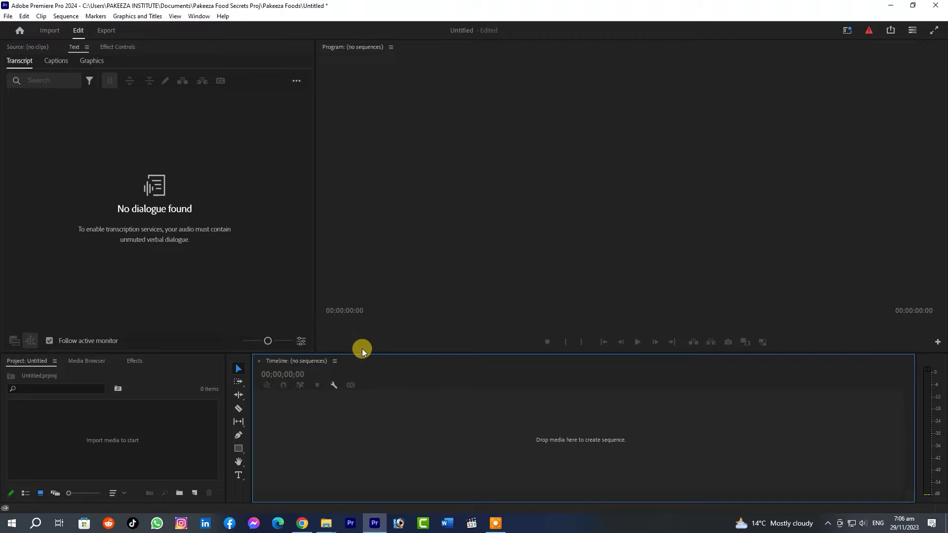
pyautogui.click(329, 511)
# Drop the Homebuyer Success clip onto the empty timeline to create its sequence, then scrub through it.
pyautogui.click(345, 452)
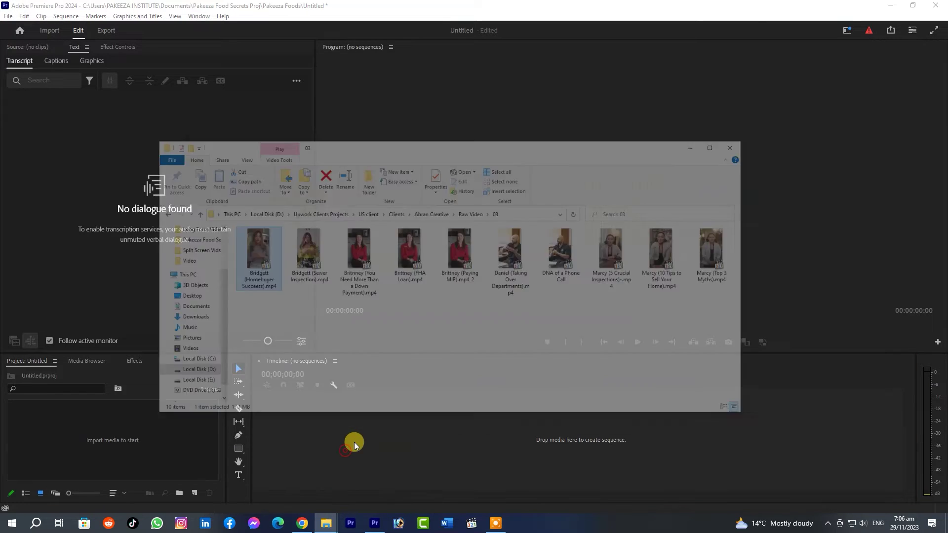
pyautogui.moveTo(246, 207); pyautogui.dragTo(345, 450)
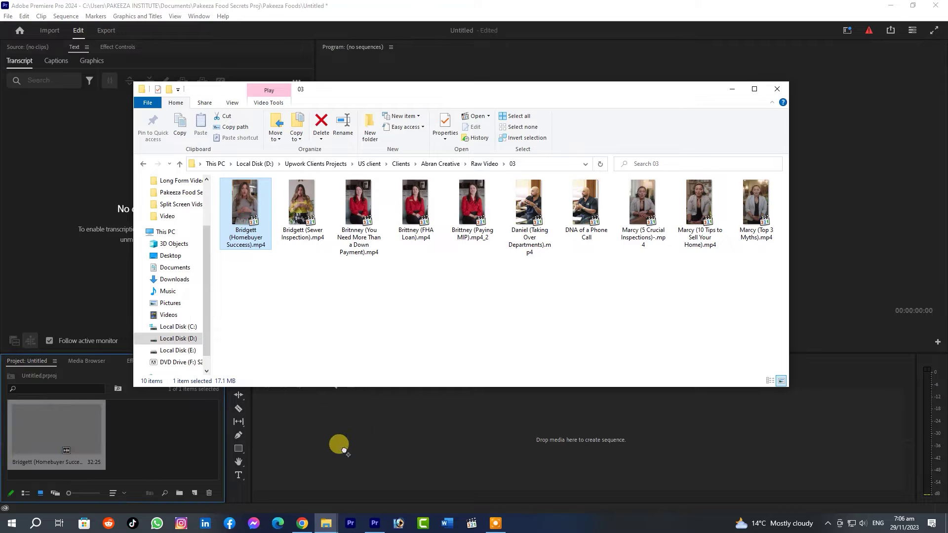
pyautogui.click(419, 421)
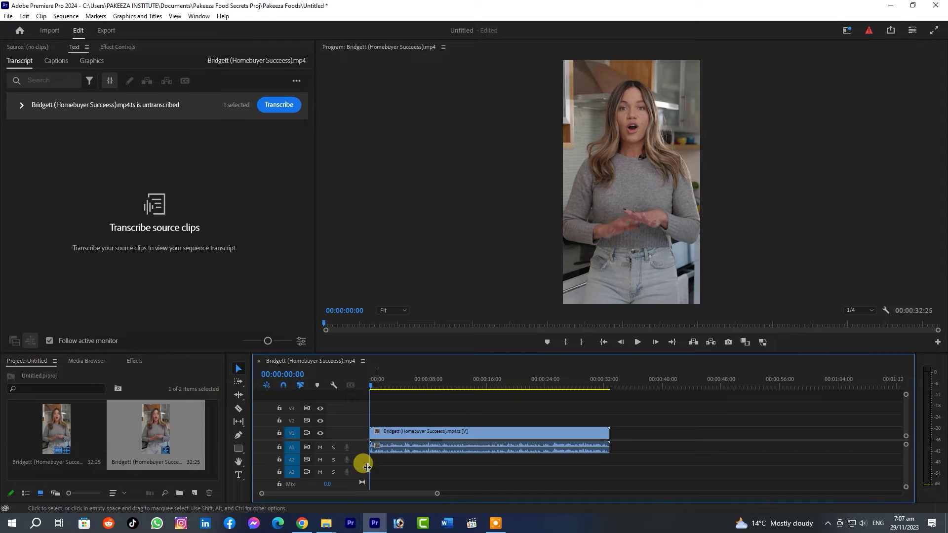
pyautogui.click(419, 385)
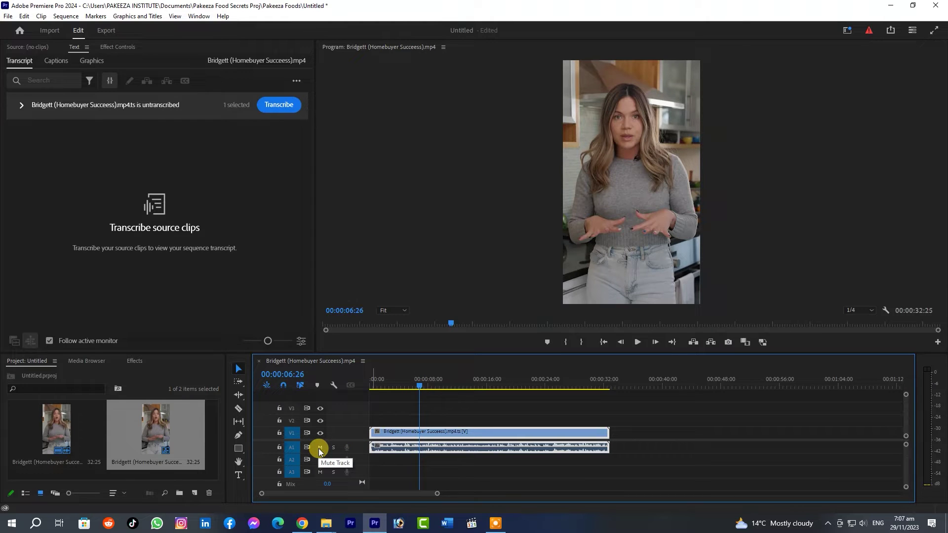
pyautogui.moveTo(417, 385)
pyautogui.mouseDown()
pyautogui.moveTo(436, 387)
pyautogui.moveTo(367, 384)
pyautogui.mouseUp()
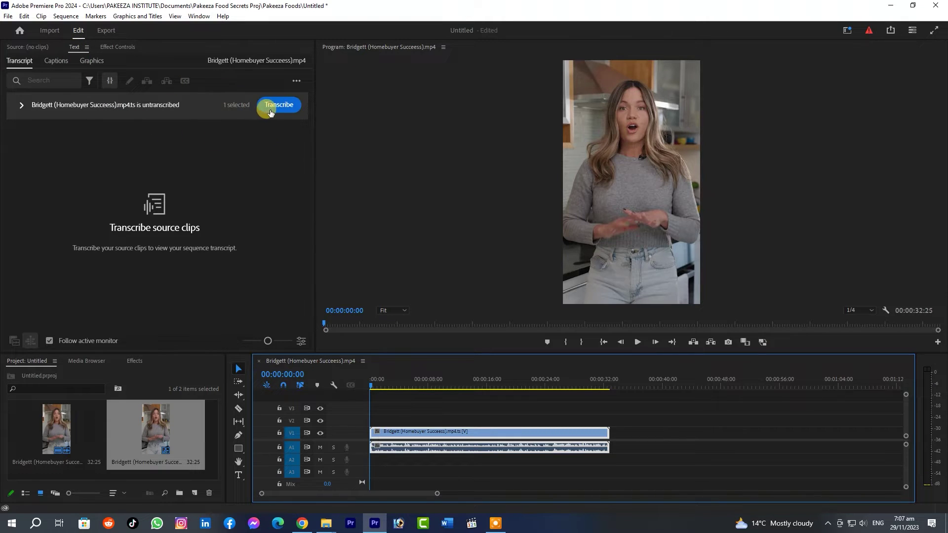
pyautogui.click(21, 105)
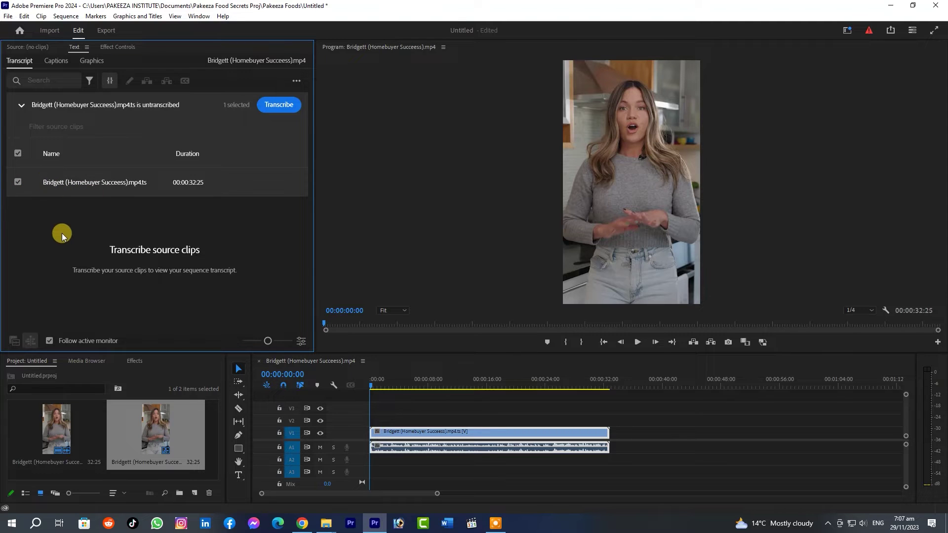
# Start transcribing the Homebuyer Success clip's dialogue, then cancel the transcription.
pyautogui.click(22, 105)
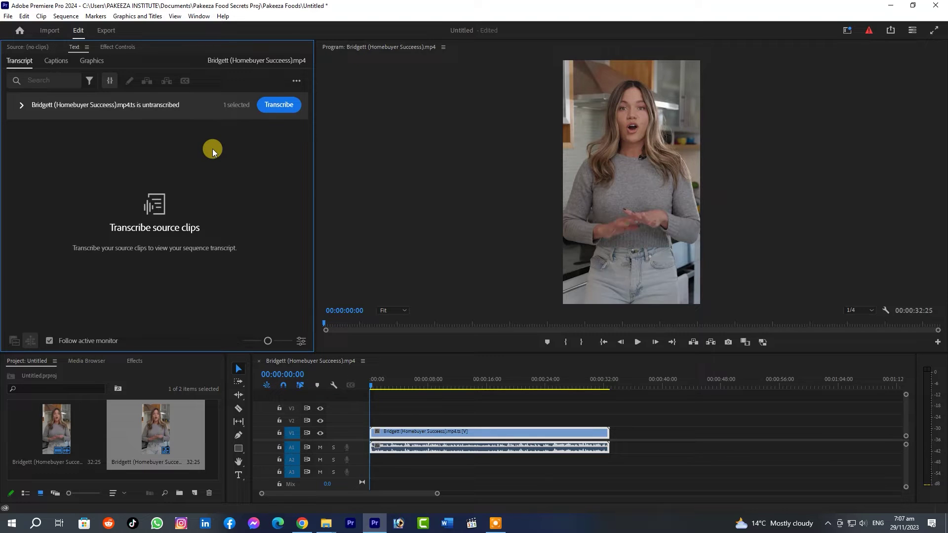
pyautogui.click(279, 105)
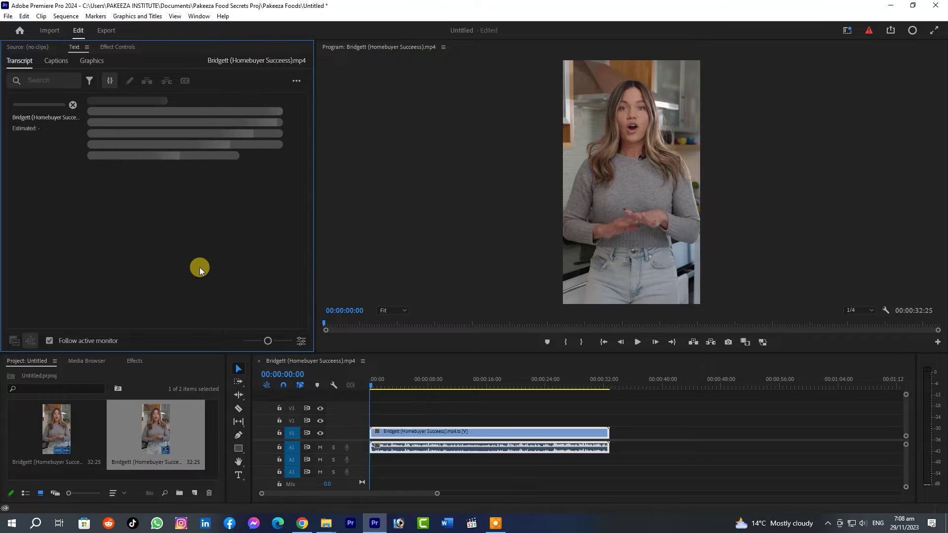
pyautogui.click(73, 106)
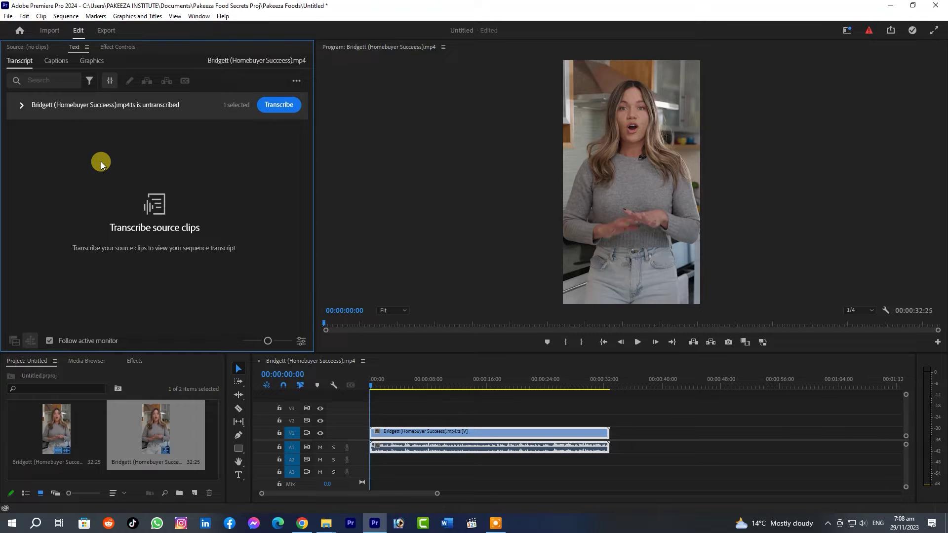
# Open the Text panel's '...' menu of transcript actions.
pyautogui.click(495, 523)
pyautogui.click(177, 159)
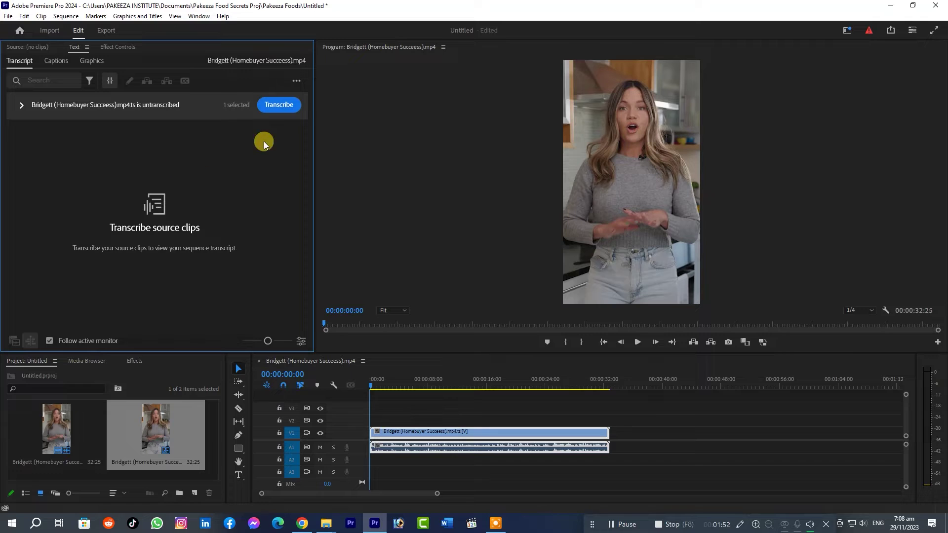
pyautogui.click(296, 81)
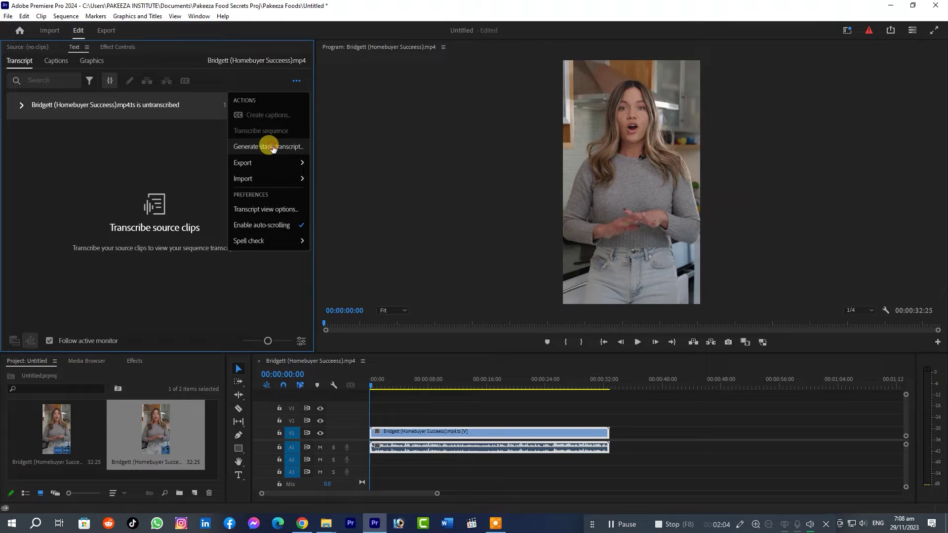
# In Generate static transcript, keep English, Mix audio and no speaker labeling.
pyautogui.click(269, 145)
pyautogui.moveTo(468, 204); pyautogui.dragTo(220, 170)
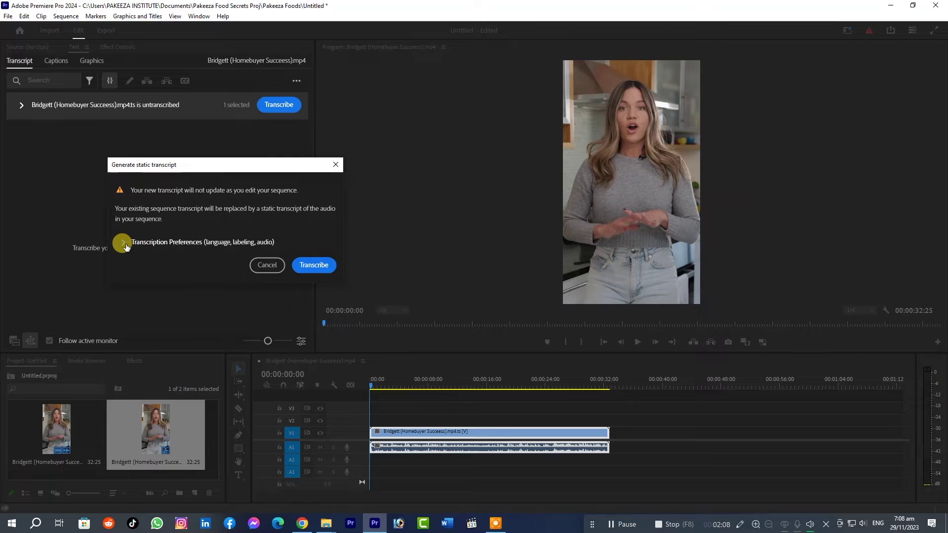
pyautogui.click(123, 243)
pyautogui.moveTo(427, 98)
pyautogui.mouseDown()
pyautogui.moveTo(345, 117)
pyautogui.moveTo(350, 46)
pyautogui.moveTo(222, 57)
pyautogui.mouseUp()
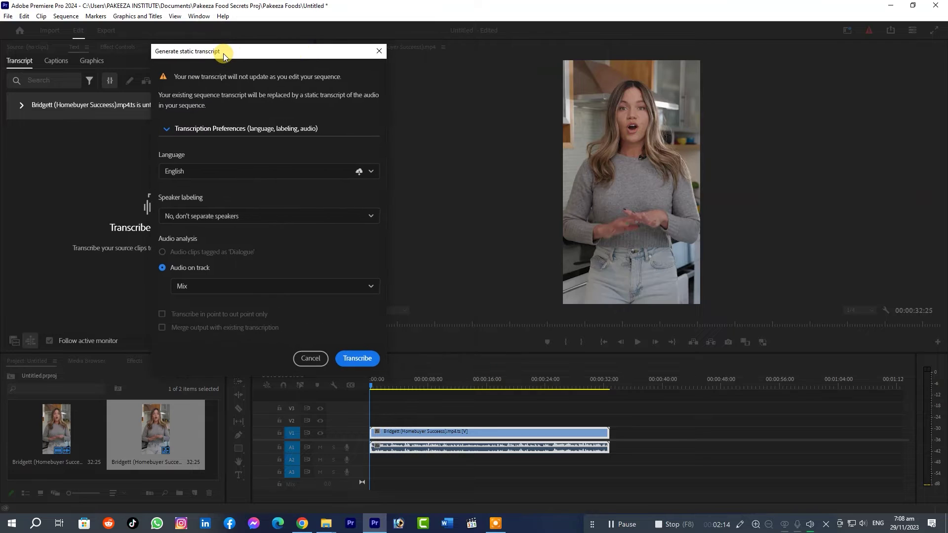
pyautogui.moveTo(222, 56); pyautogui.dragTo(277, 49)
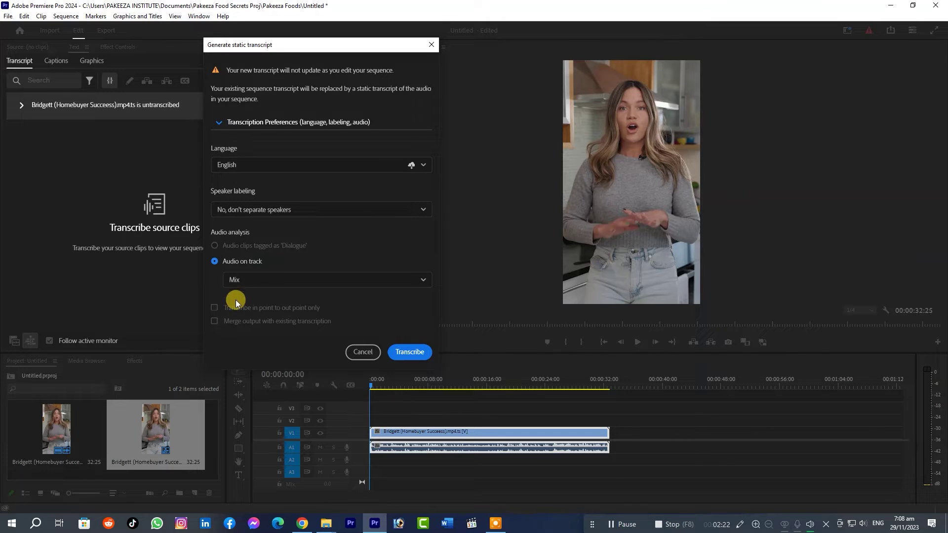
pyautogui.click(402, 166)
pyautogui.moveTo(429, 193); pyautogui.dragTo(428, 242)
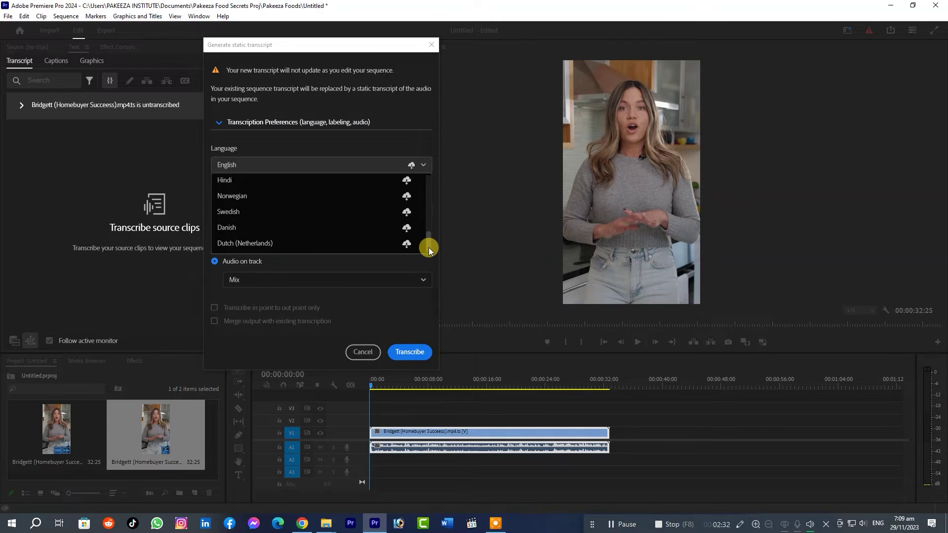
pyautogui.moveTo(428, 248); pyautogui.dragTo(435, 183)
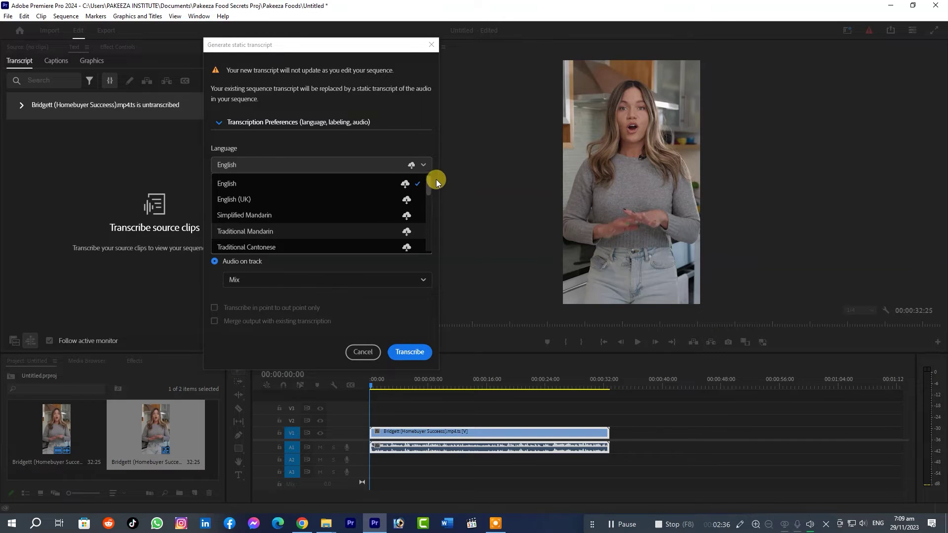
pyautogui.click(416, 134)
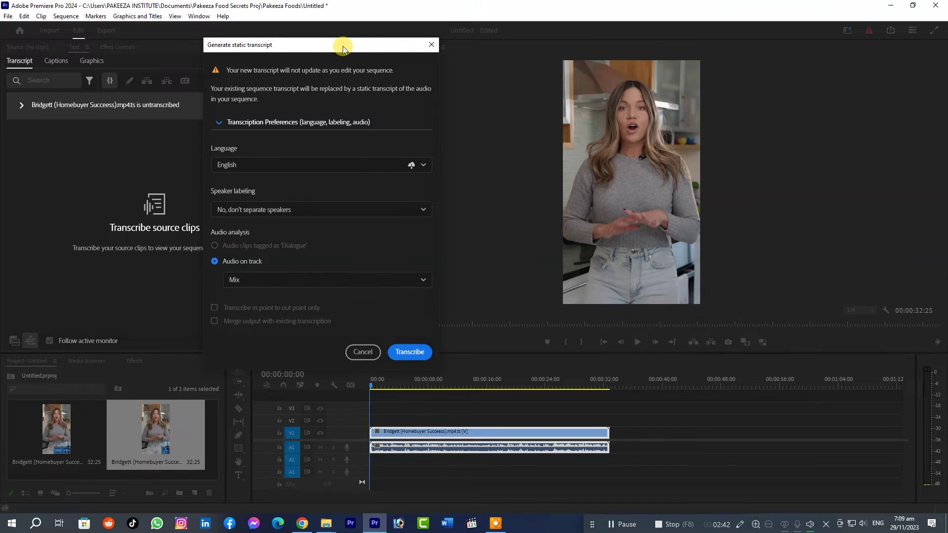
# Move the transcript dialog aside and open the Adobe 2024 folder in File Explorer.
pyautogui.moveTo(342, 47); pyautogui.dragTo(717, 45)
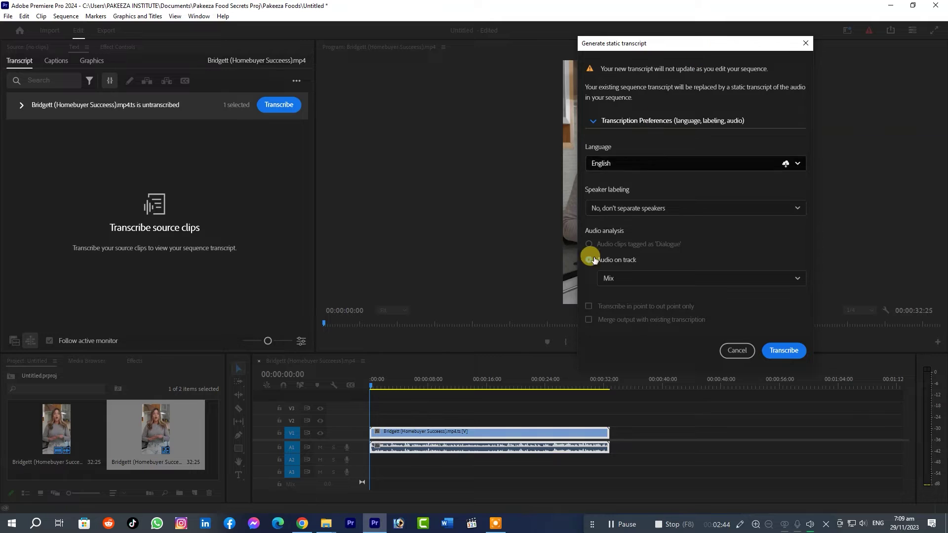
pyautogui.click(326, 523)
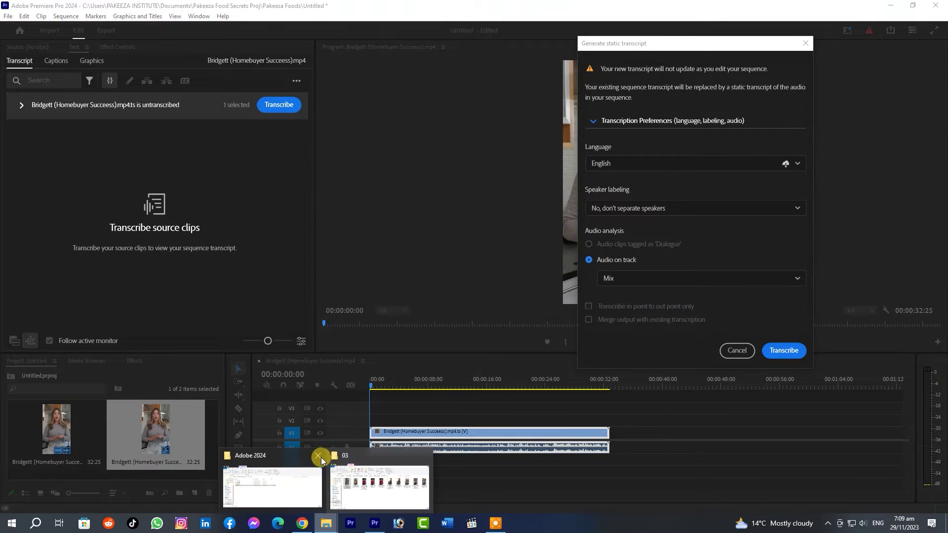
pyautogui.click(282, 457)
# Launch the speech-to-text installer and install only the Speech to Text (English) pack.
pyautogui.doubleClick(138, 200)
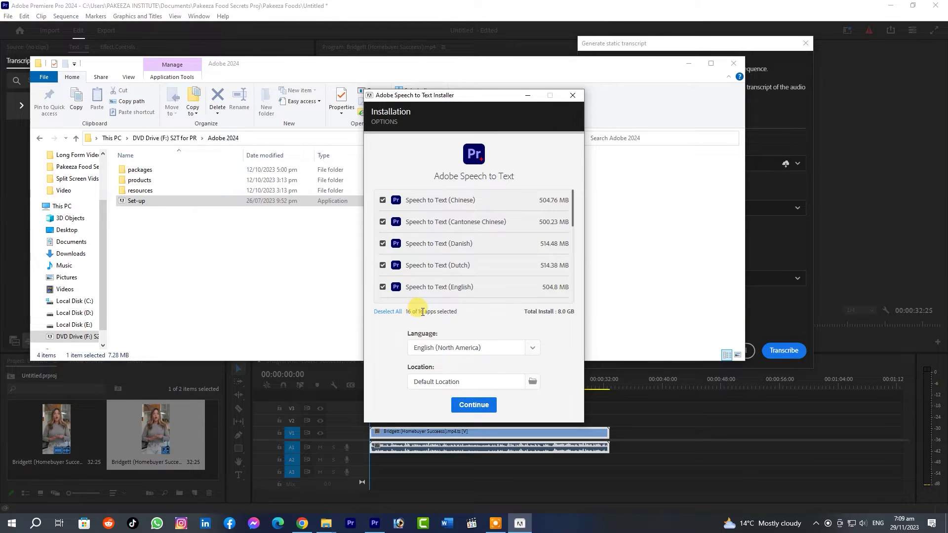
pyautogui.click(379, 312)
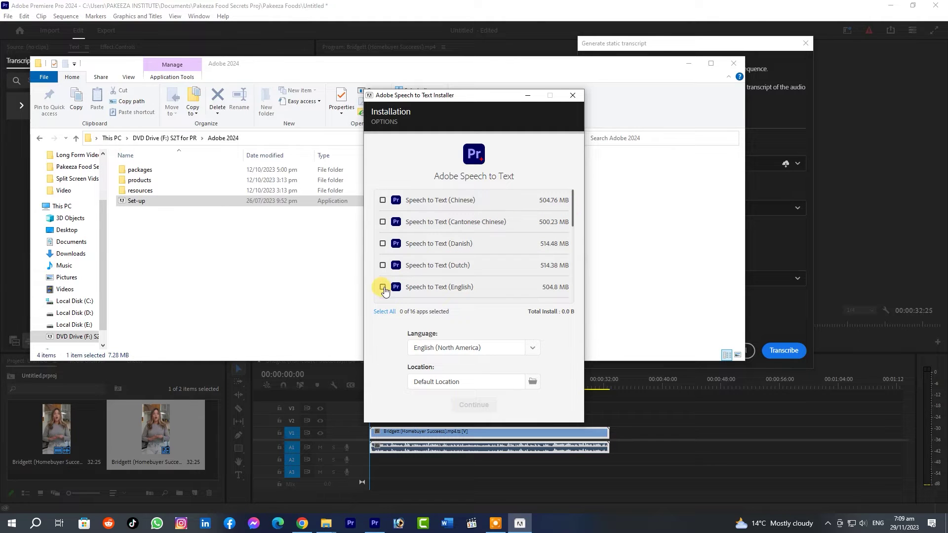
pyautogui.click(383, 287)
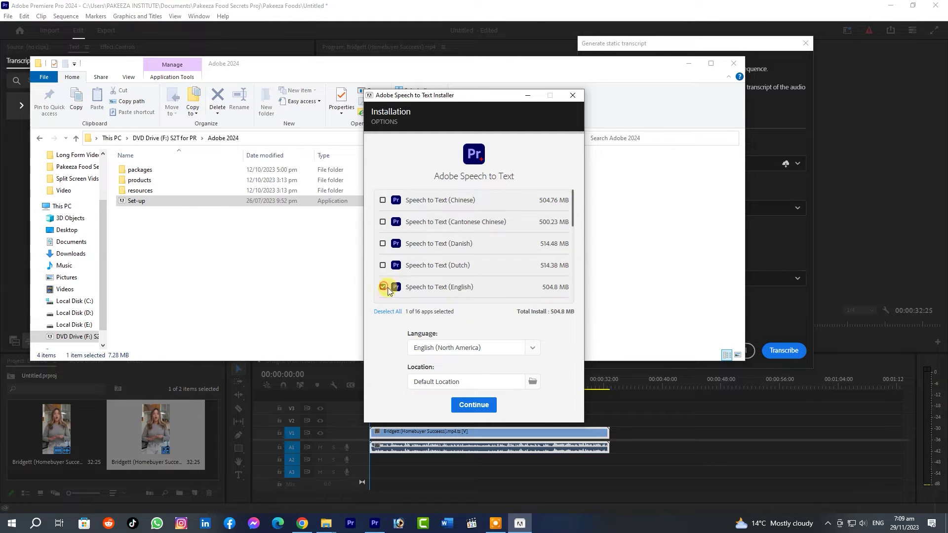
pyautogui.click(482, 409)
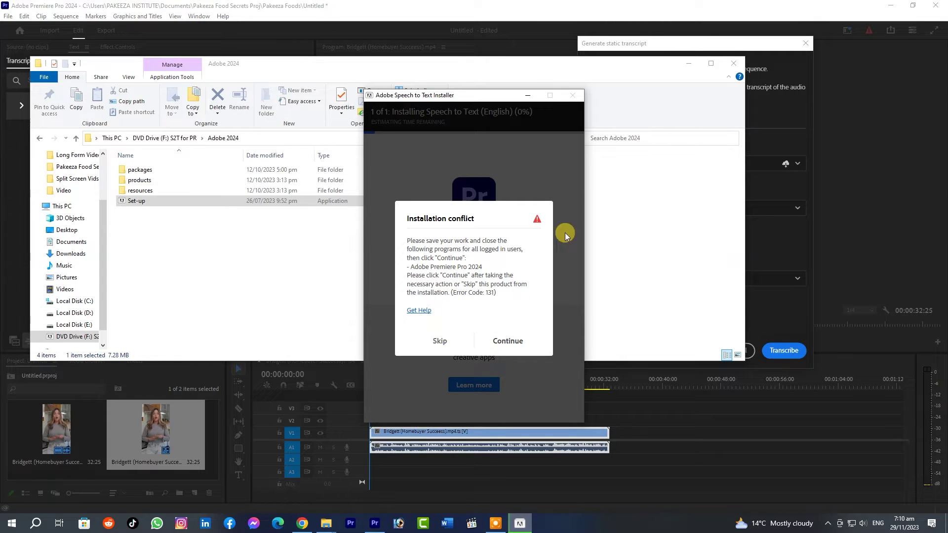
# Close the file browser and transcript dialog, then quit Premiere Pro, saving the project.
pyautogui.click(734, 64)
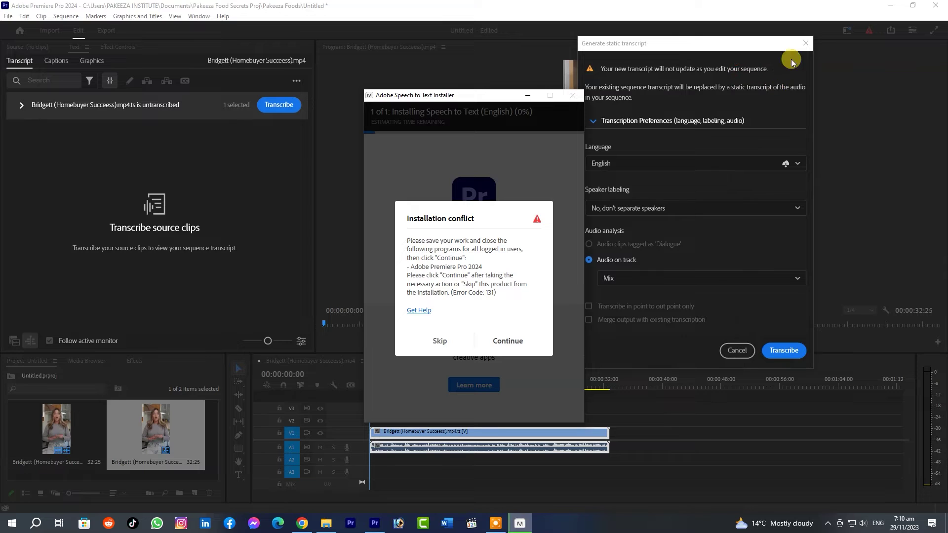
pyautogui.click(792, 59)
pyautogui.click(806, 43)
pyautogui.click(936, 5)
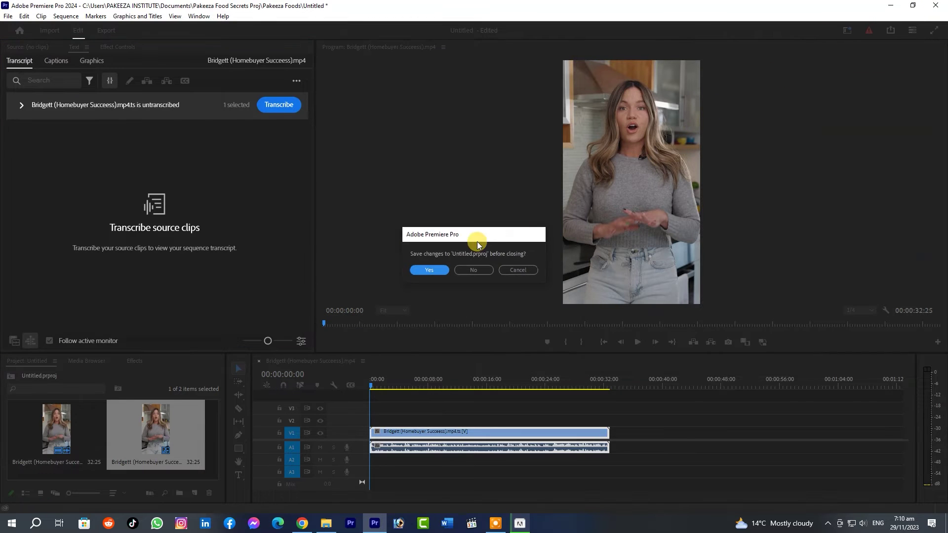
pyautogui.click(434, 268)
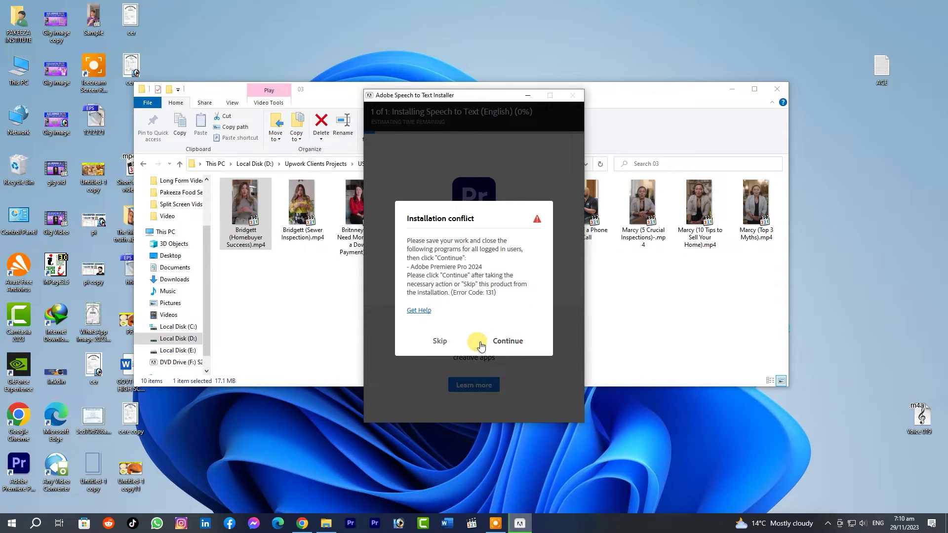
# Skip the blocked English install, dismiss the failure notice and minimize the clip folder.
pyautogui.click(510, 344)
pyautogui.click(440, 343)
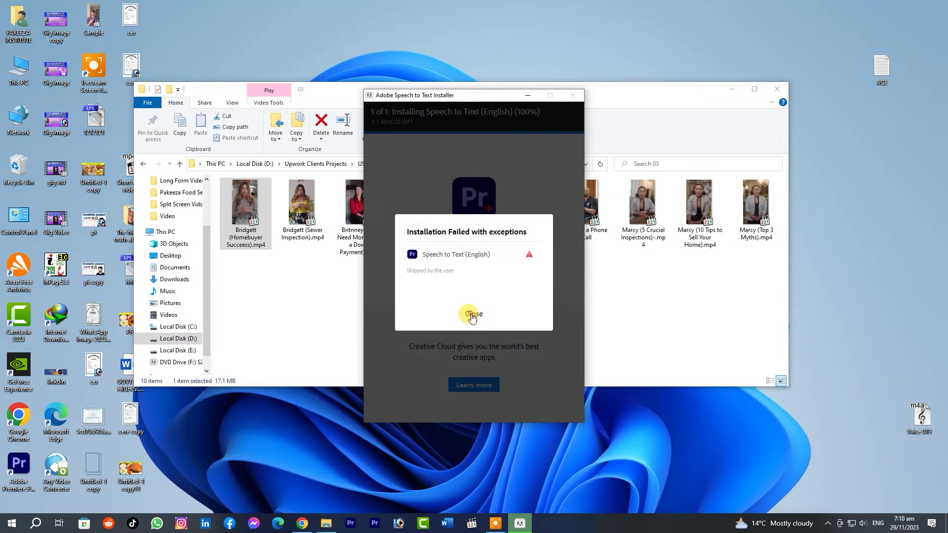
pyautogui.click(472, 316)
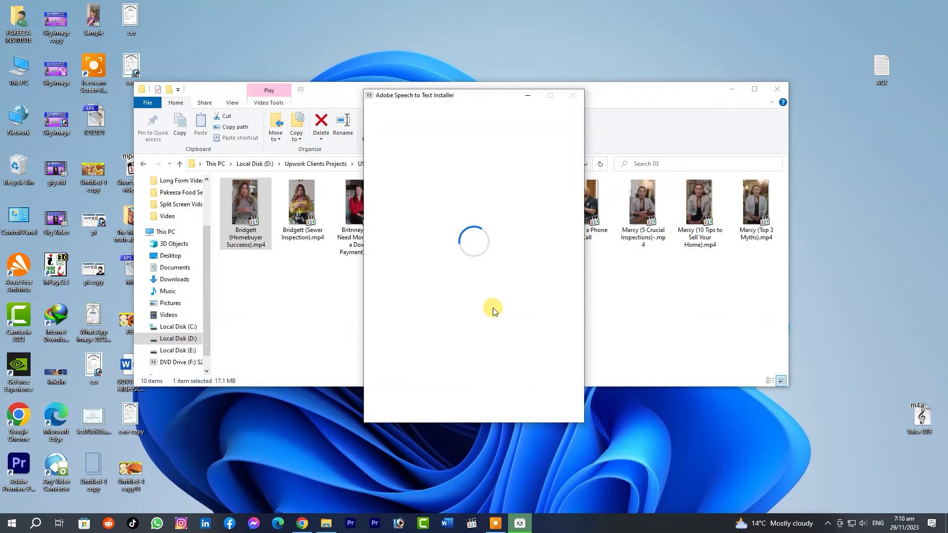
pyautogui.click(732, 93)
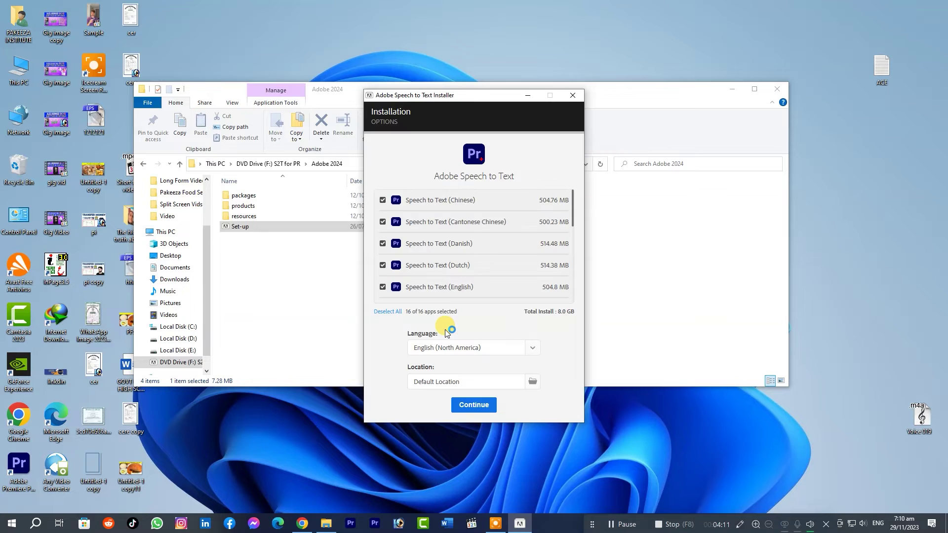
# Reselect only the Speech to Text (English) pack and restart its installation.
pyautogui.click(389, 312)
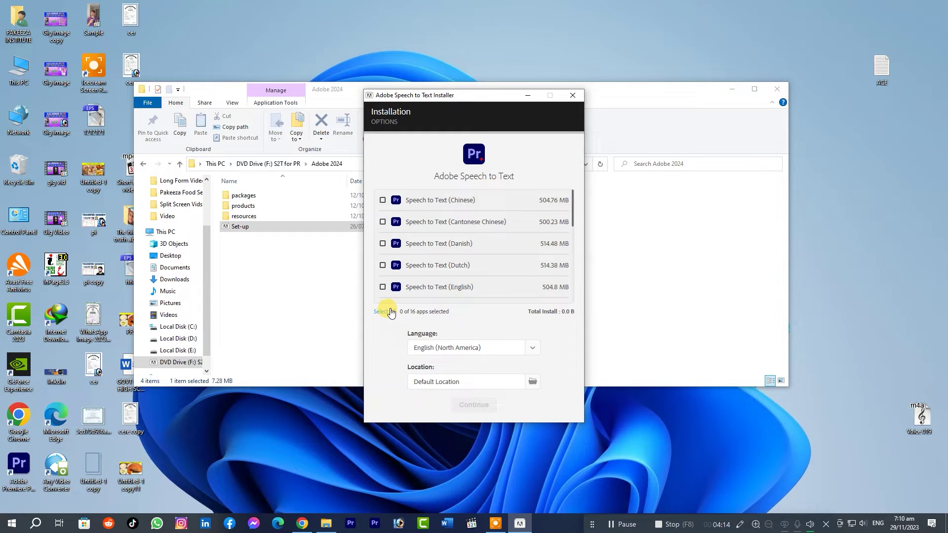
pyautogui.click(390, 311)
pyautogui.click(382, 287)
pyautogui.click(388, 311)
pyautogui.click(382, 287)
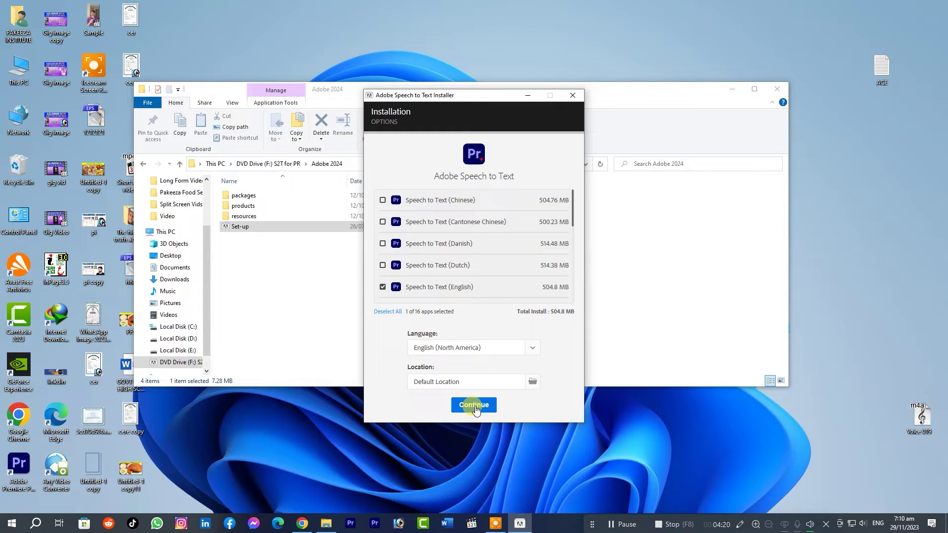
pyautogui.click(474, 406)
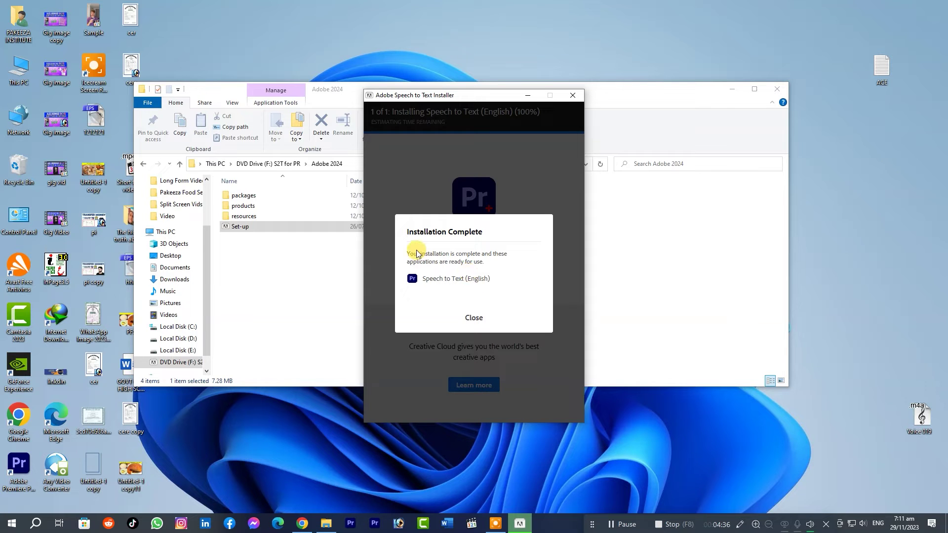
# Dismiss the Installation Complete notice and refresh the desktop.
pyautogui.click(473, 317)
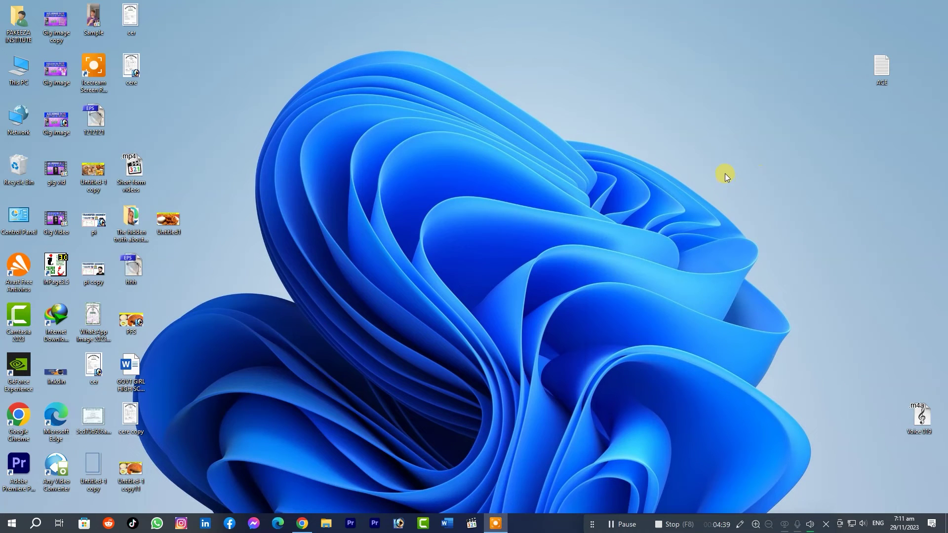
pyautogui.rightClick(723, 173)
pyautogui.click(739, 197)
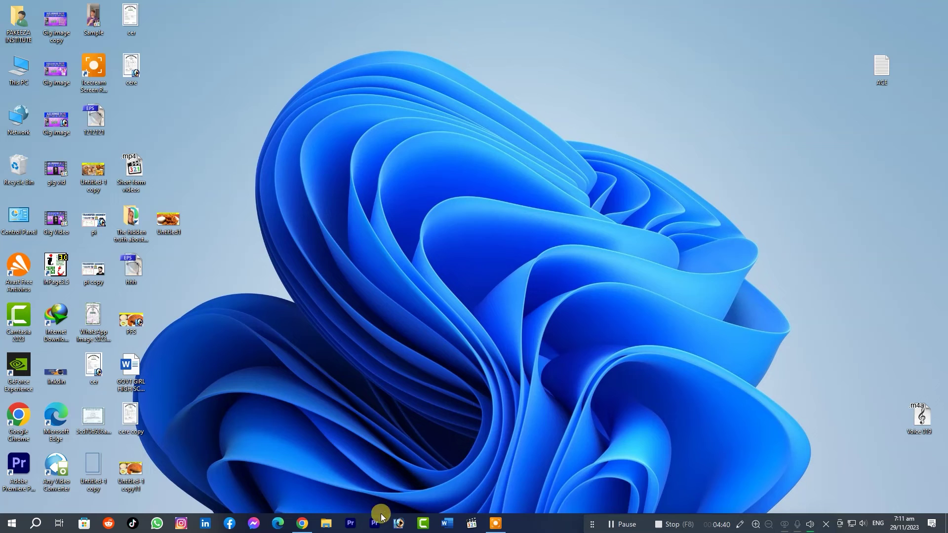
# Relaunch Premiere Pro past the video driver warning and reopen the recent Untitled project.
pyautogui.click(374, 526)
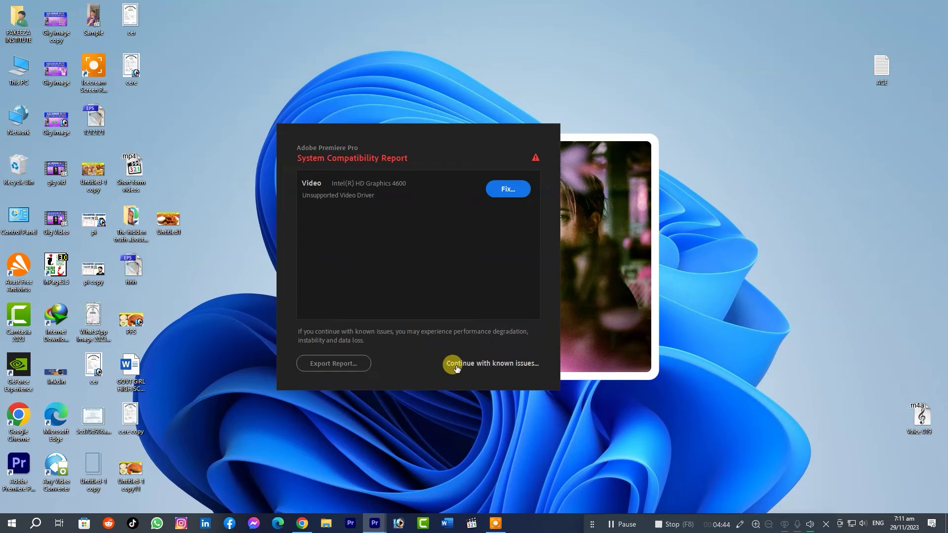
pyautogui.click(459, 364)
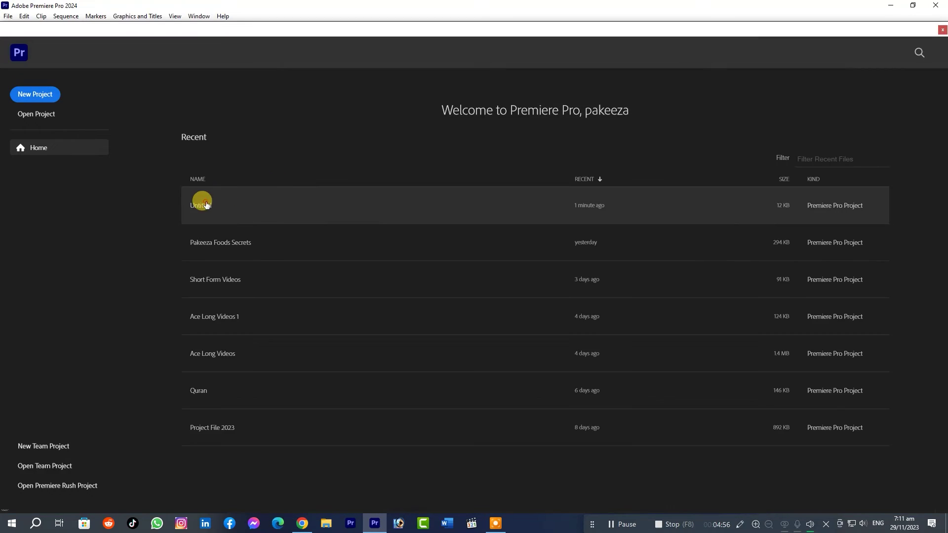
pyautogui.click(202, 200)
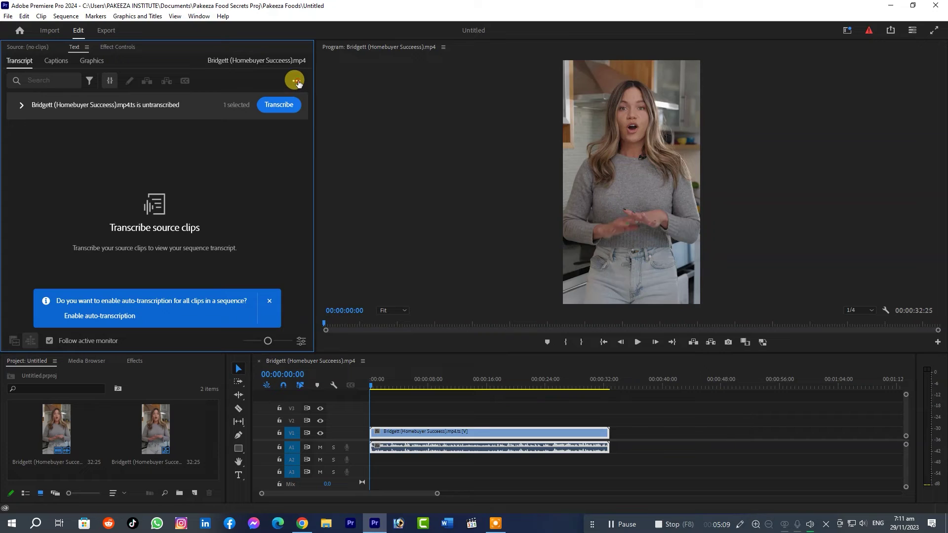
# Review the static transcript preferences, then transcribe the Homebuyer Success clip into two segments.
pyautogui.click(296, 81)
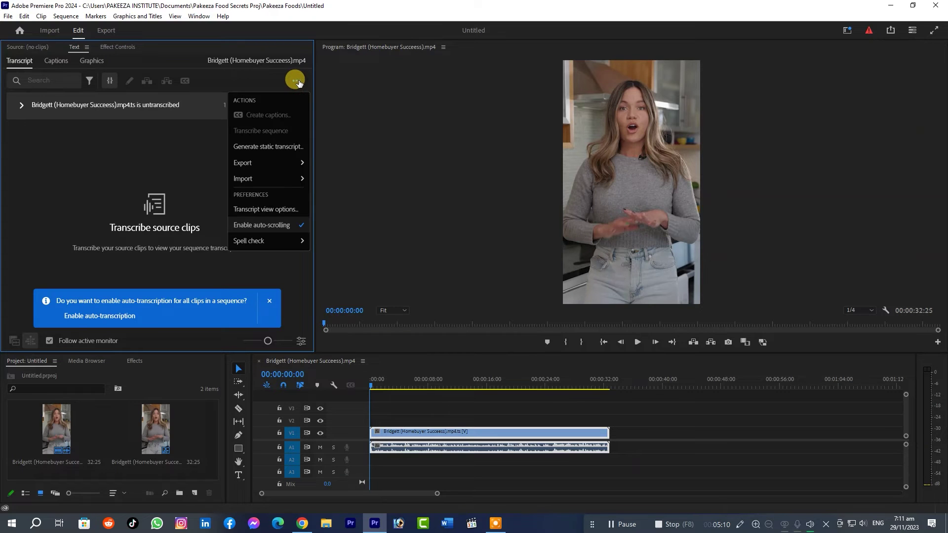
pyautogui.click(273, 145)
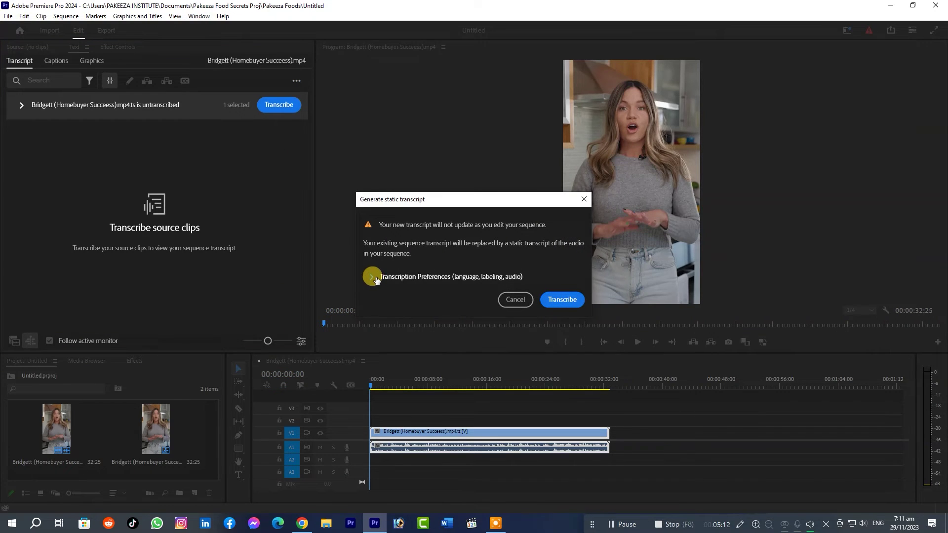
pyautogui.click(373, 277)
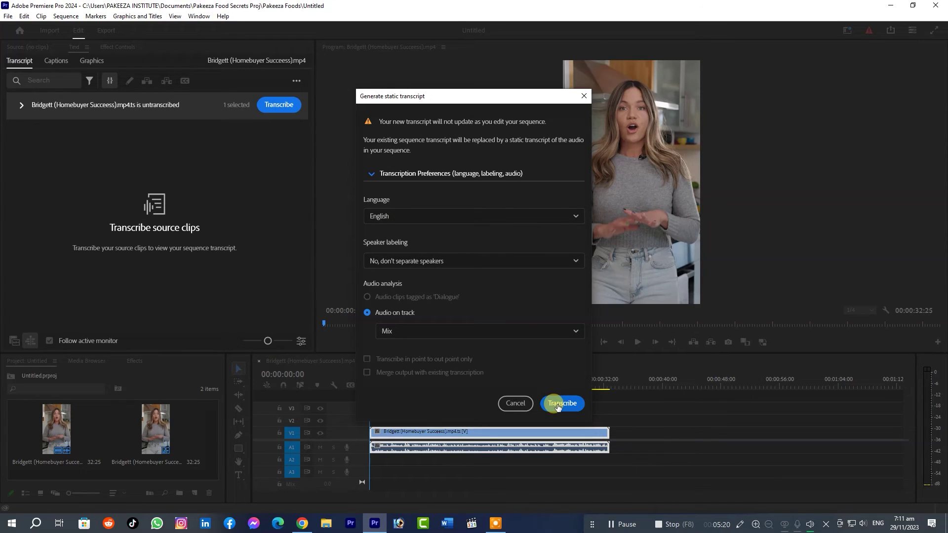
pyautogui.click(516, 404)
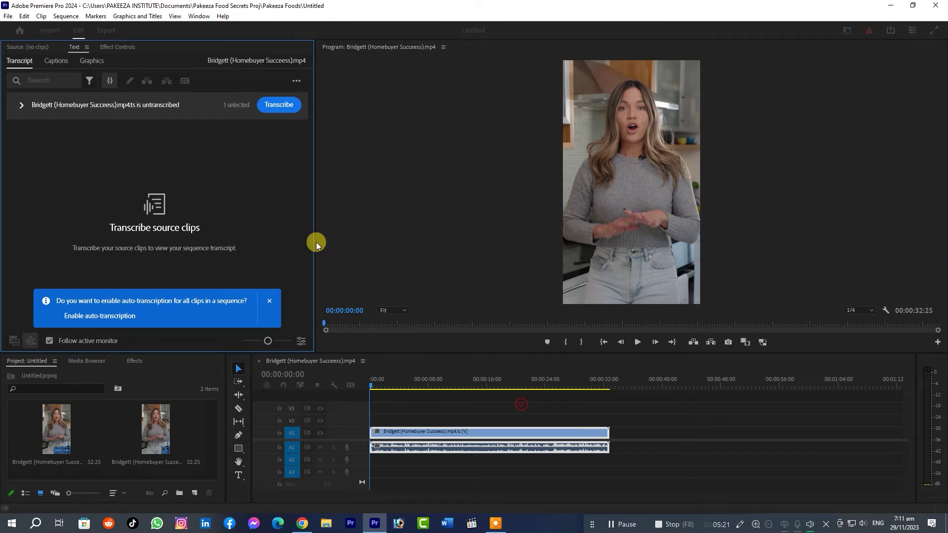
pyautogui.click(279, 105)
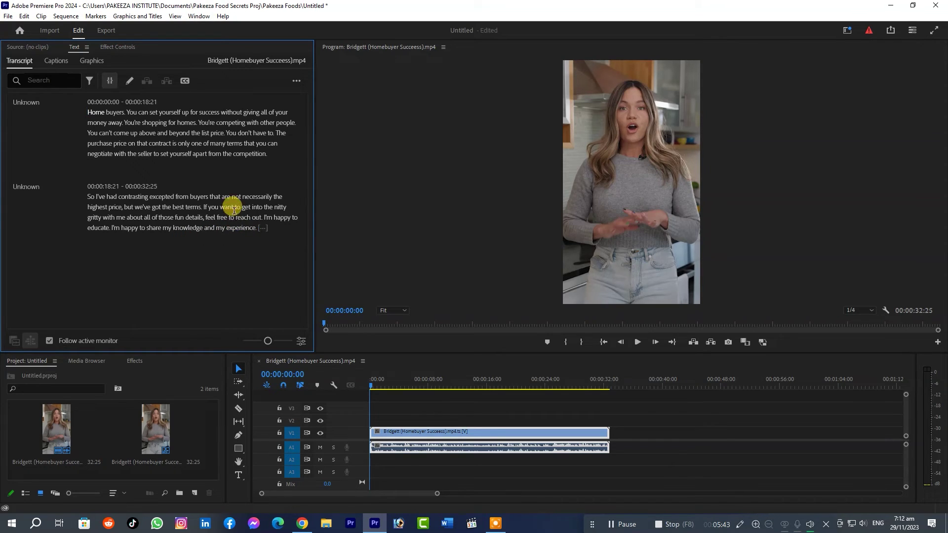
# Select the entire homebuyer transcript text, then clear the selection.
pyautogui.click(296, 81)
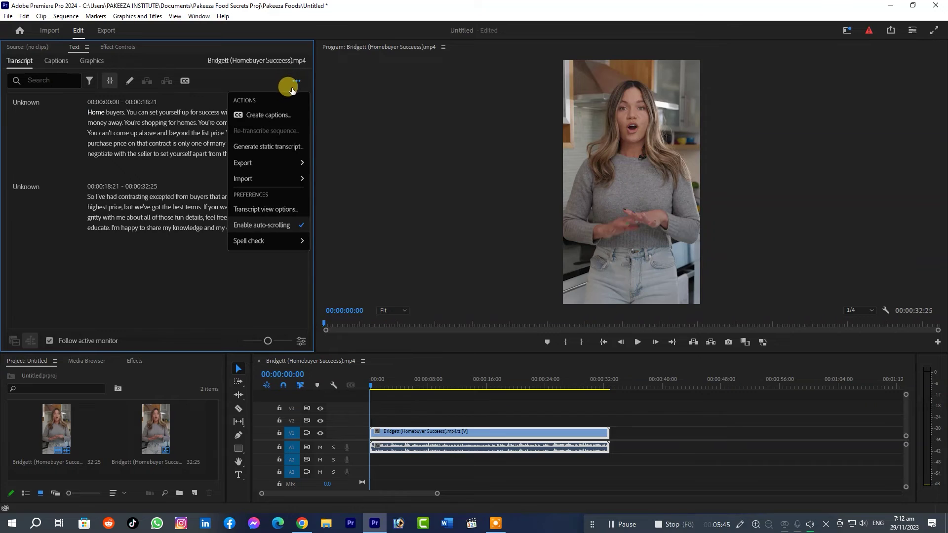
pyautogui.click(162, 242)
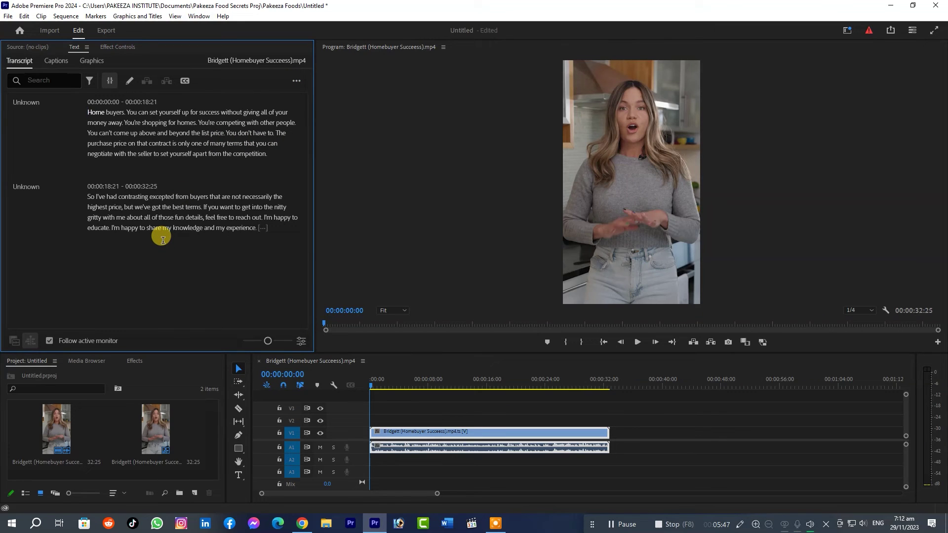
pyautogui.hotkey('ctrl', 'a')
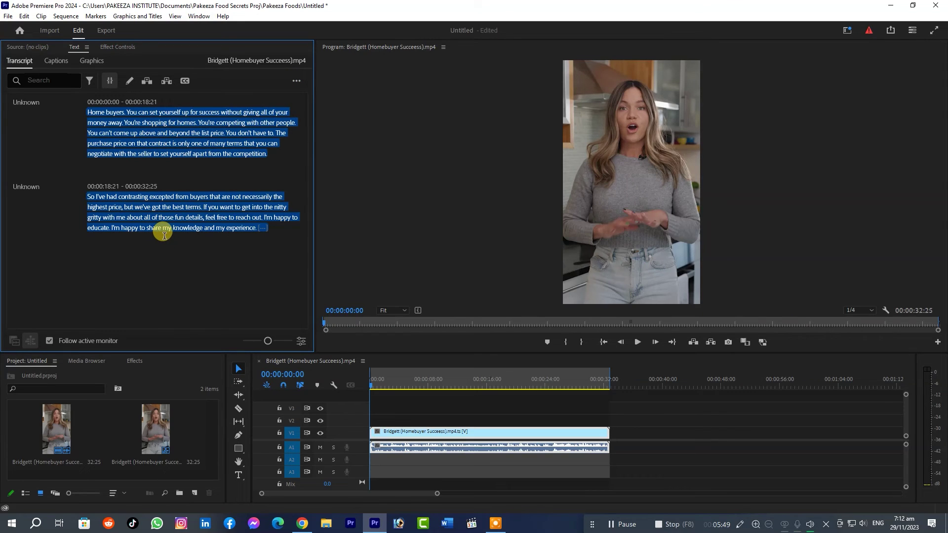
pyautogui.click(164, 235)
pyautogui.moveTo(267, 228); pyautogui.dragTo(78, 98)
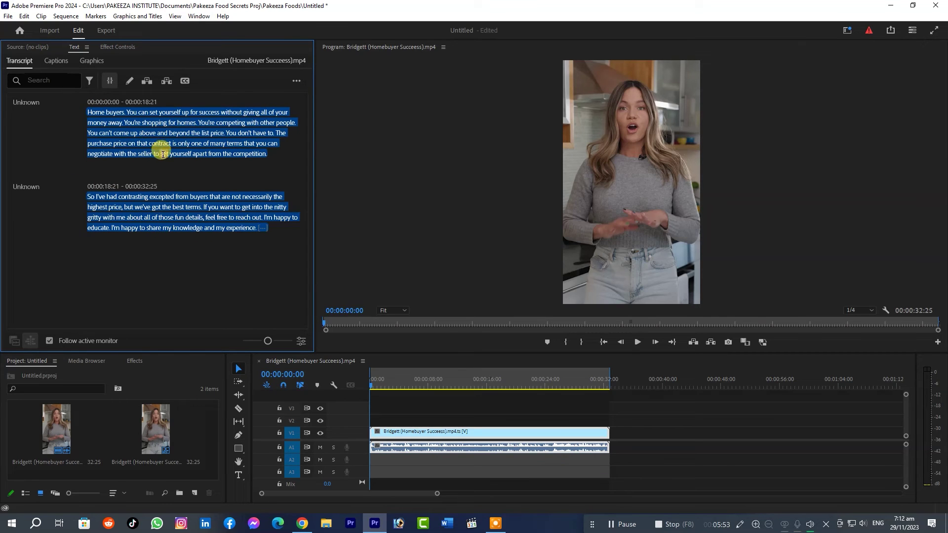
pyautogui.click(175, 171)
# Regenerate a static transcript of the sequence audio and check the still-empty Captions view.
pyautogui.click(296, 82)
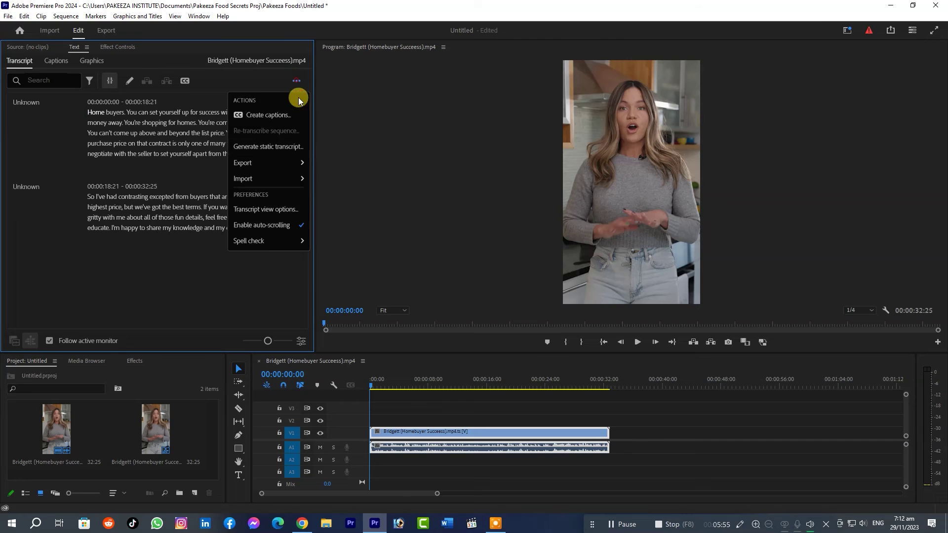
pyautogui.click(278, 146)
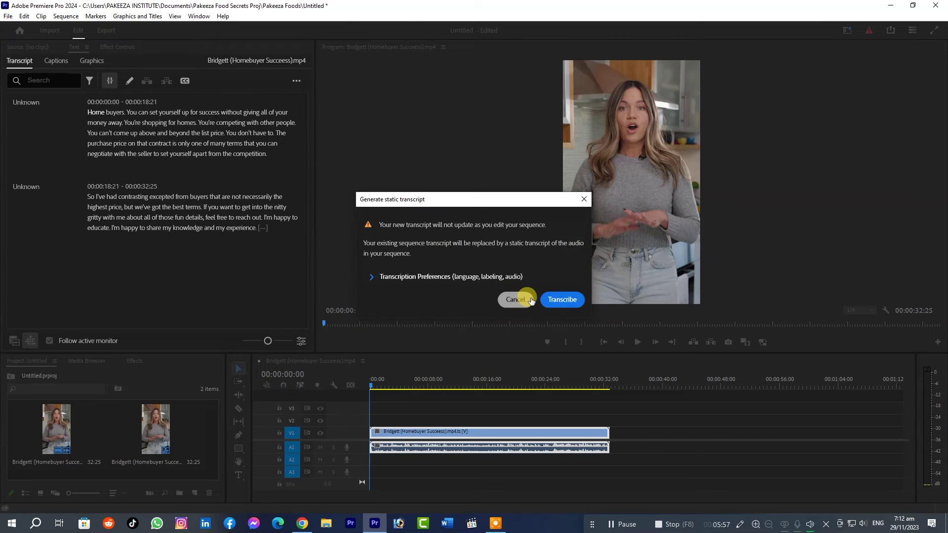
pyautogui.click(434, 277)
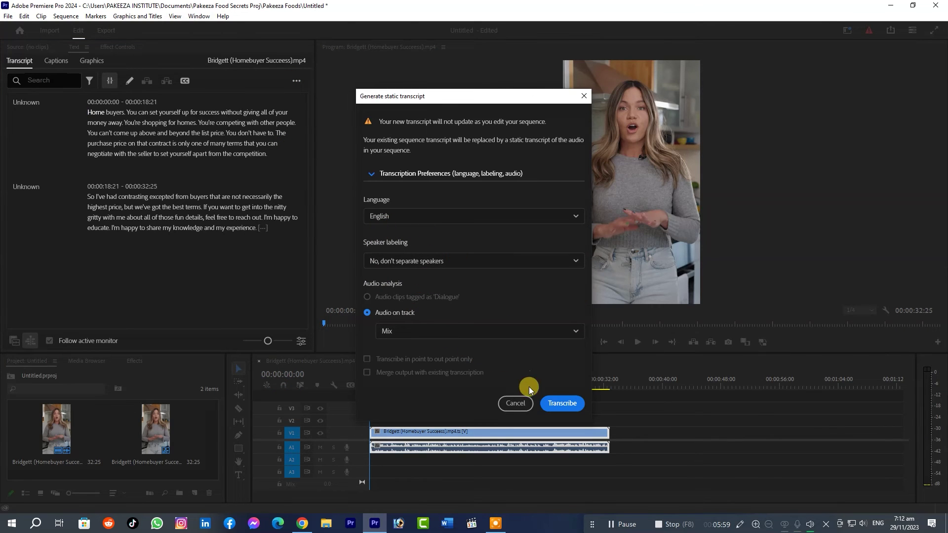
pyautogui.click(561, 403)
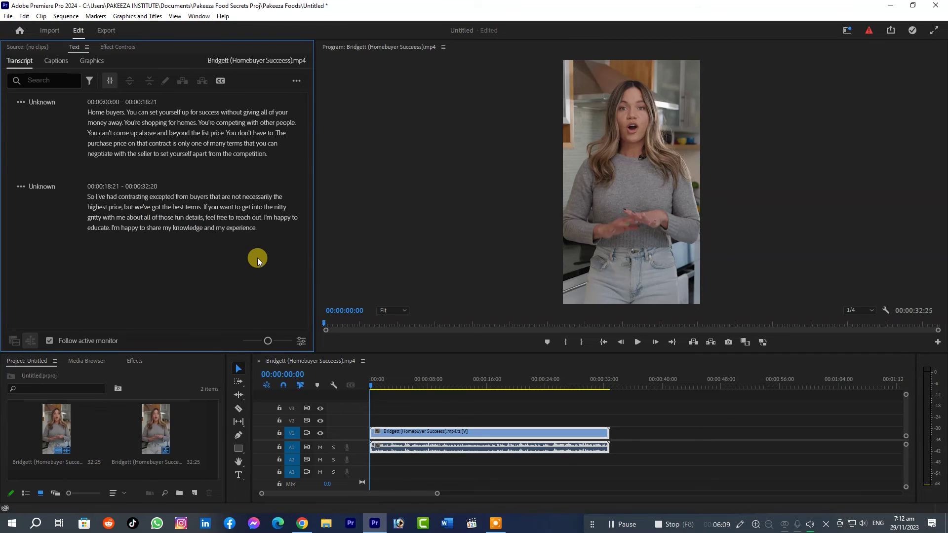
pyautogui.click(57, 61)
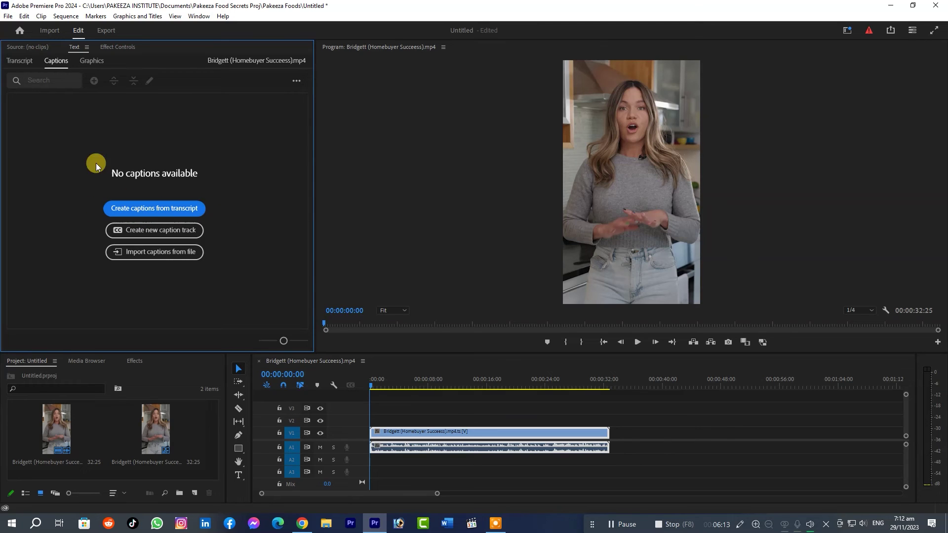
# Delete the homebuyer clip from the sequence timeline.
pyautogui.click(19, 61)
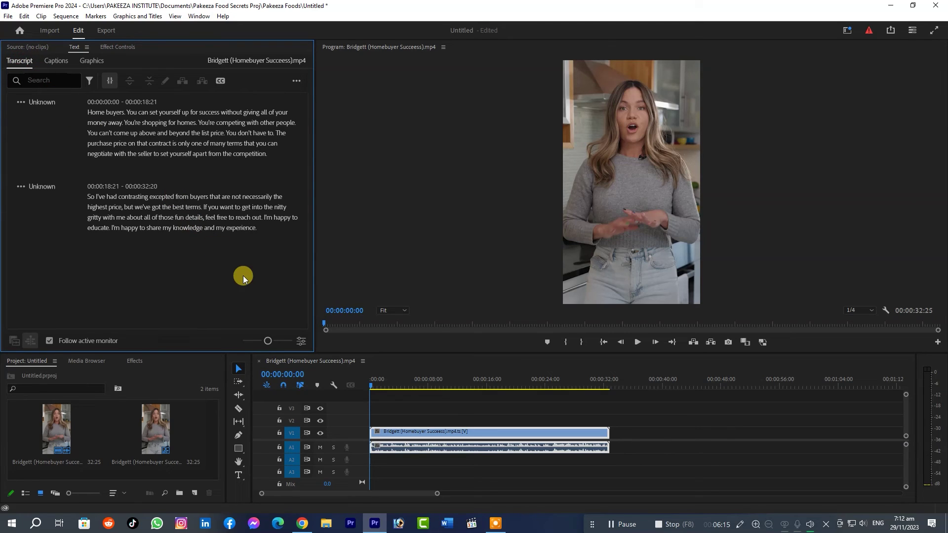
pyautogui.click(522, 432)
pyautogui.press('Delete')
pyautogui.click(236, 255)
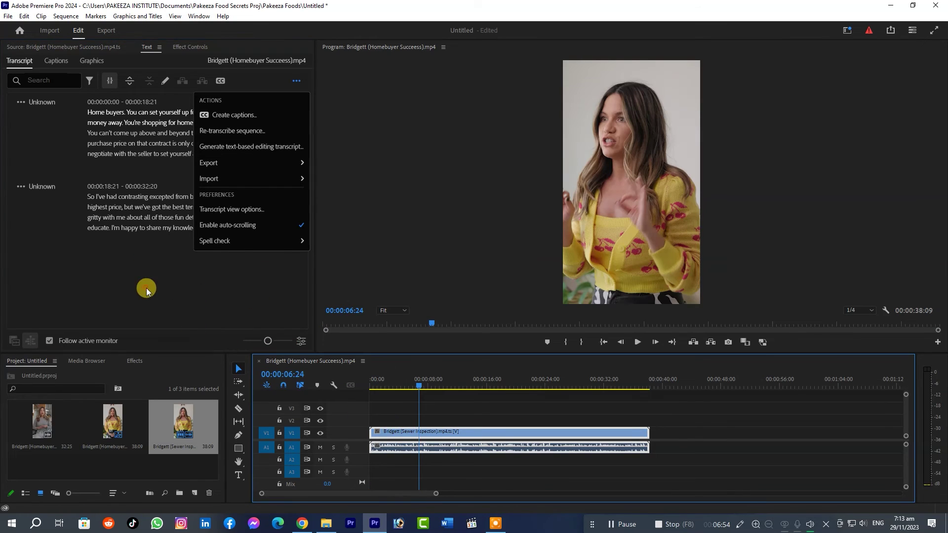
# Re-transcribe the sequence so the transcript covers the sewer inspection audio.
pyautogui.click(296, 81)
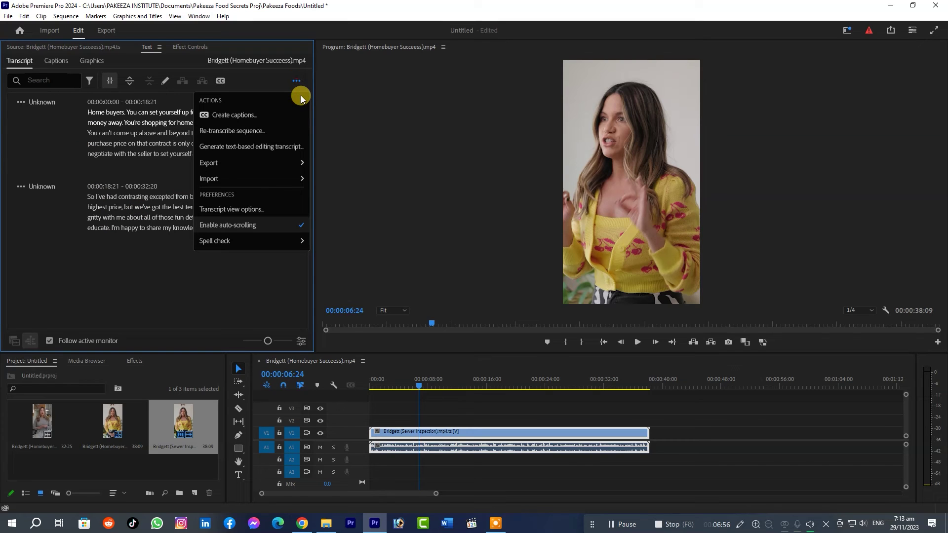
pyautogui.click(221, 131)
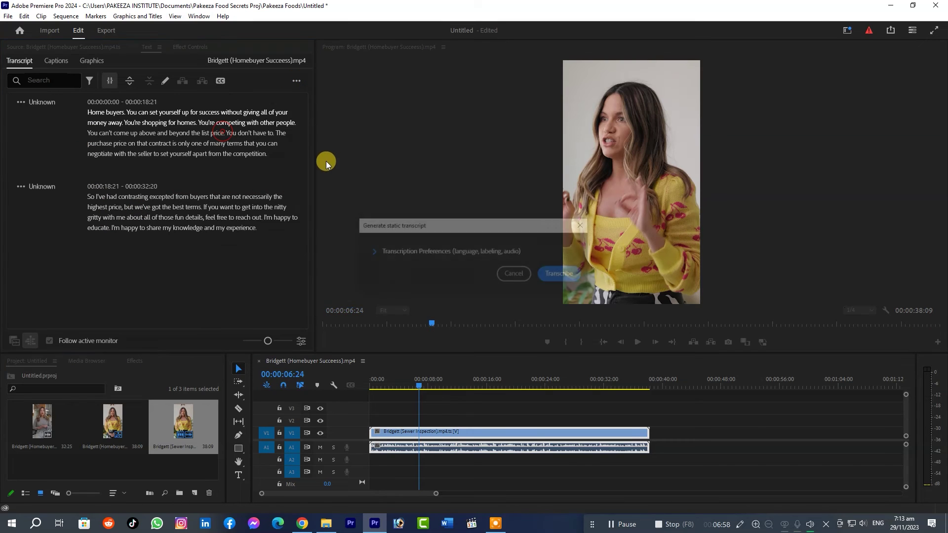
pyautogui.click(565, 274)
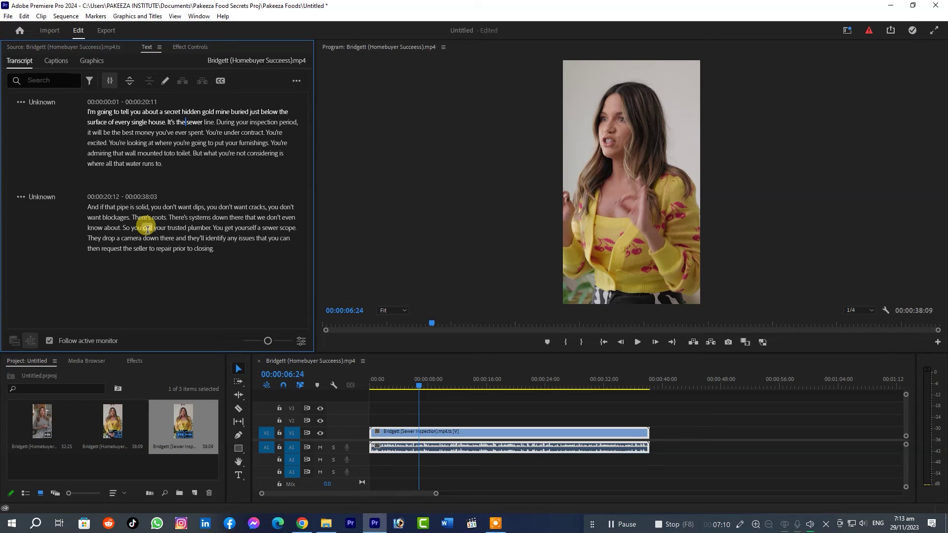
# Play the sewer inspection clip from about three seconds, rewind to the start, and show the Captions tab.
pyautogui.moveTo(422, 386); pyautogui.dragTo(349, 383)
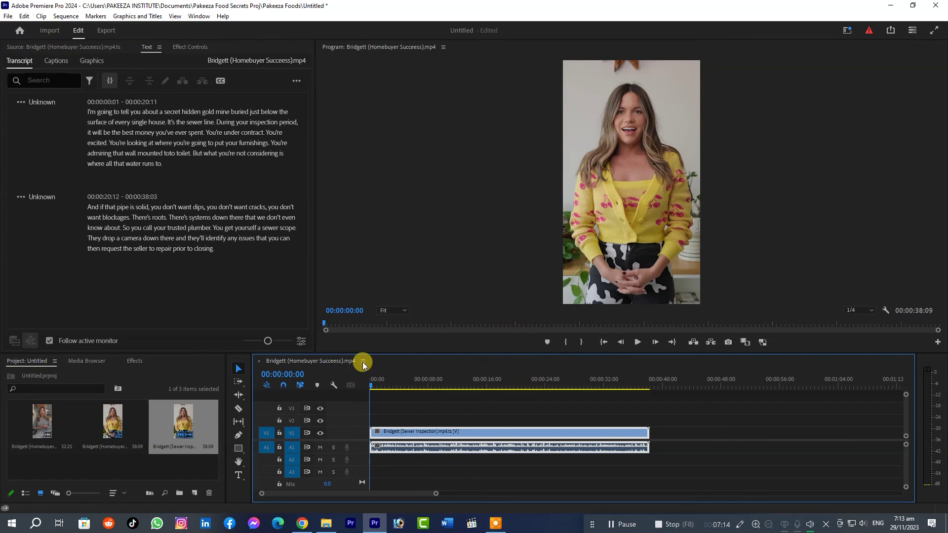
pyautogui.press('space')
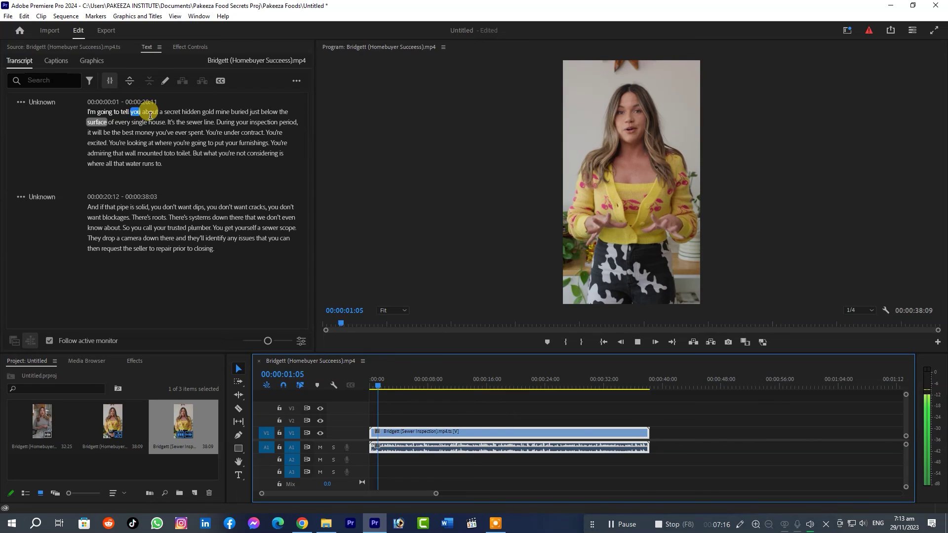
pyautogui.press('space')
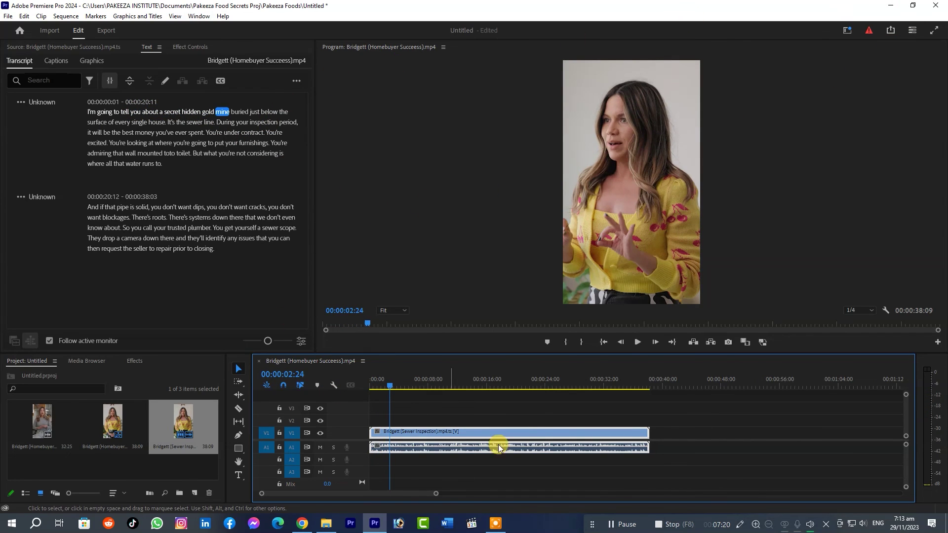
pyautogui.click(534, 420)
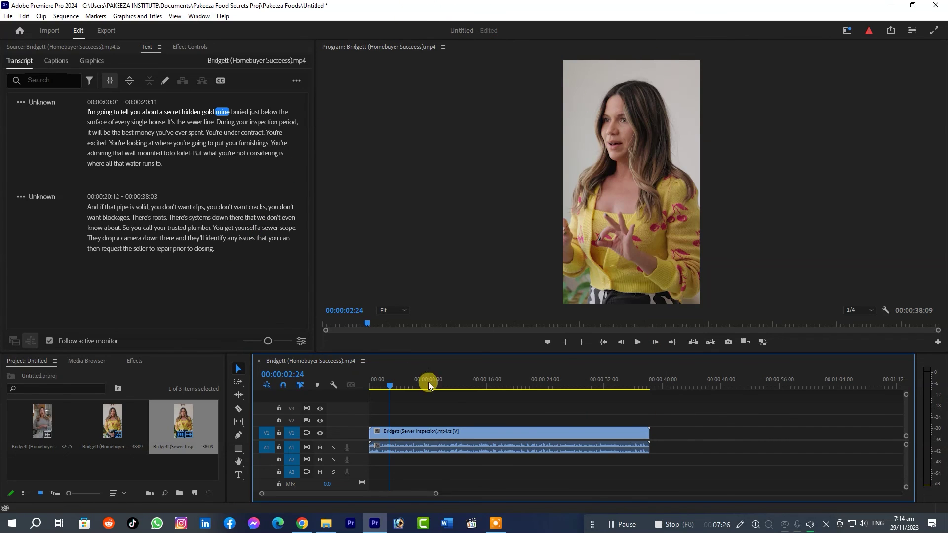
pyautogui.moveTo(387, 383); pyautogui.dragTo(363, 384)
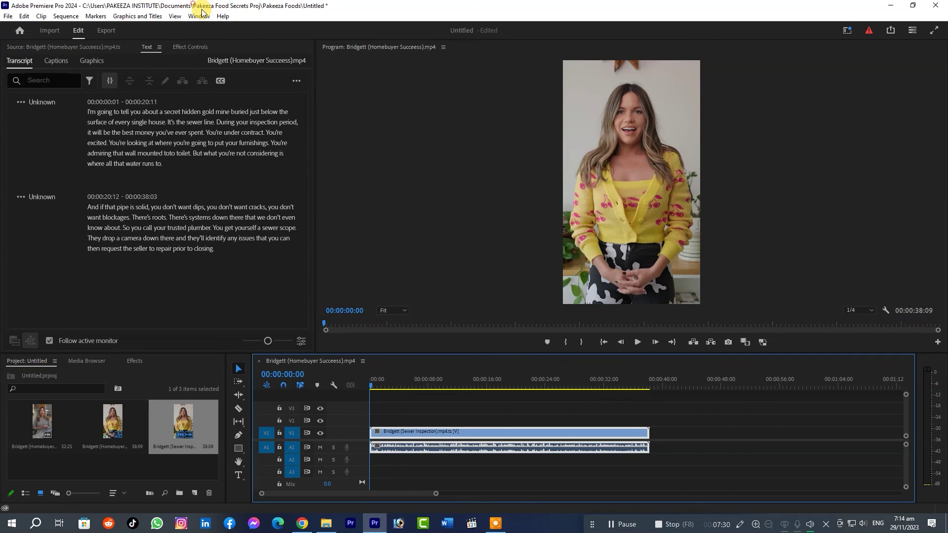
pyautogui.click(56, 60)
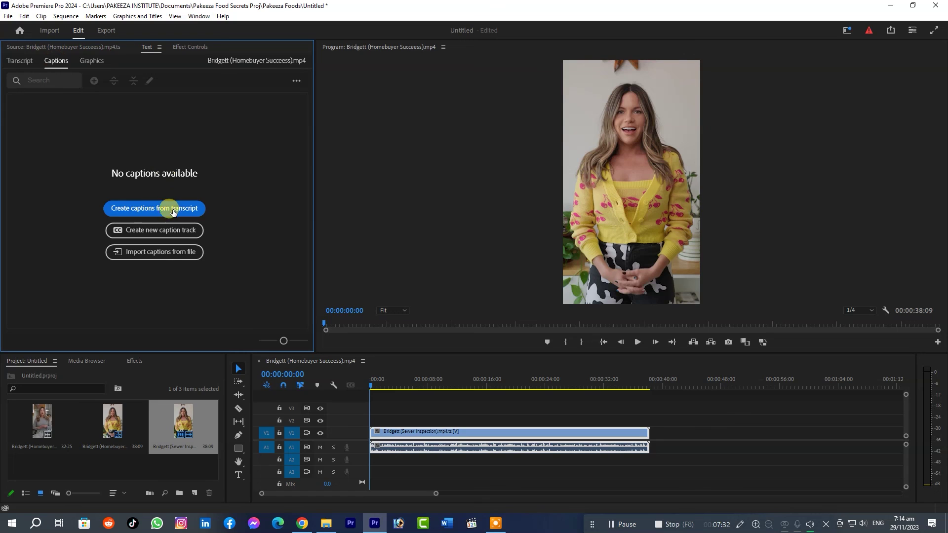
# Create captions from the transcript with the Subtitle default preset, then scrub the timeline to preview them.
pyautogui.click(153, 208)
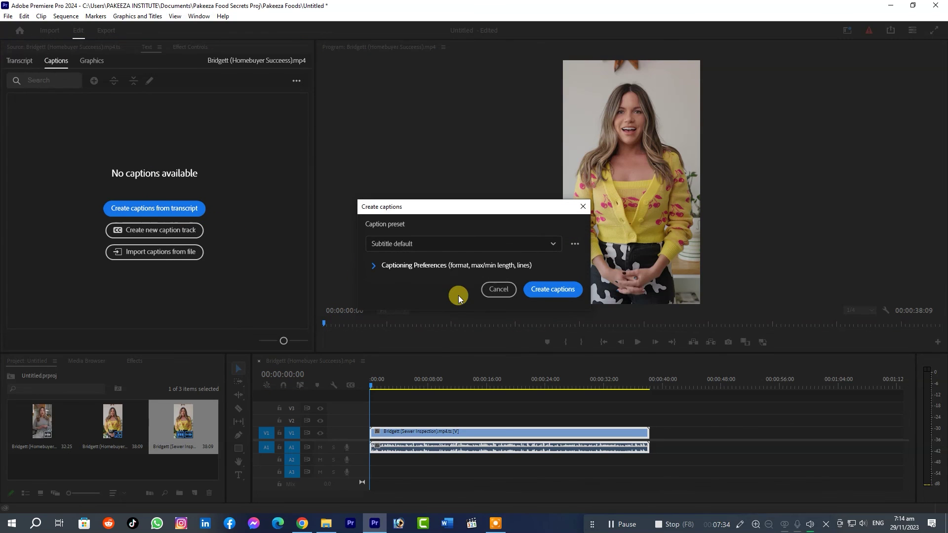
pyautogui.click(543, 288)
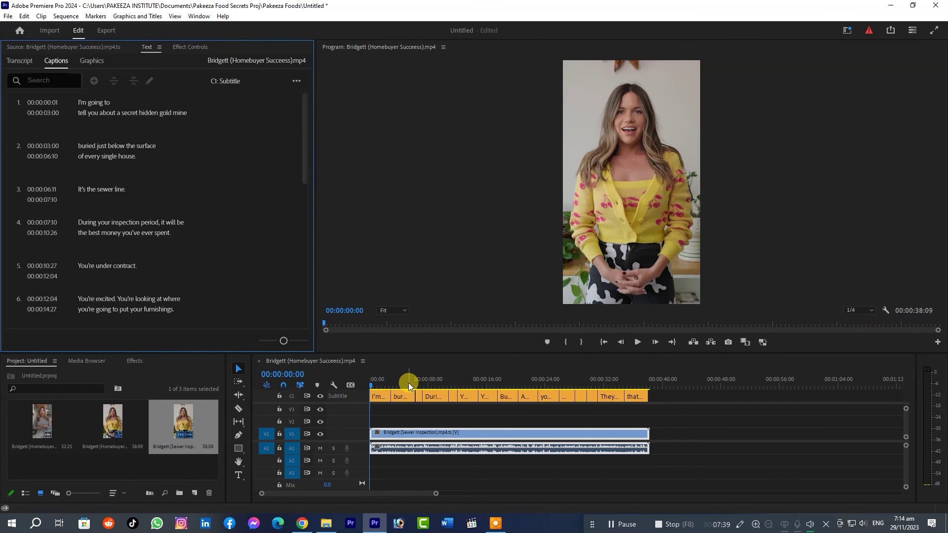
pyautogui.moveTo(373, 384); pyautogui.dragTo(387, 384)
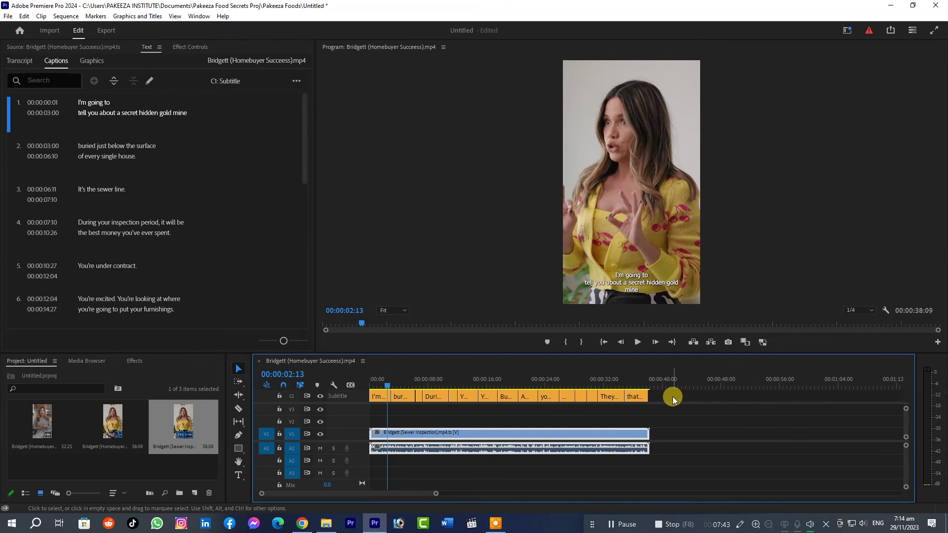
pyautogui.moveTo(674, 391); pyautogui.dragTo(364, 413)
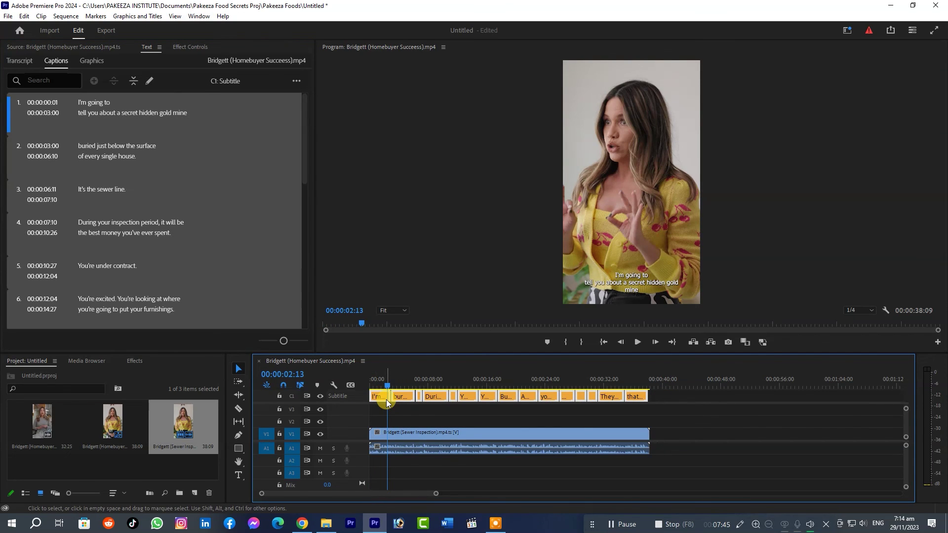
pyautogui.click(440, 410)
pyautogui.moveTo(431, 384); pyautogui.dragTo(485, 381)
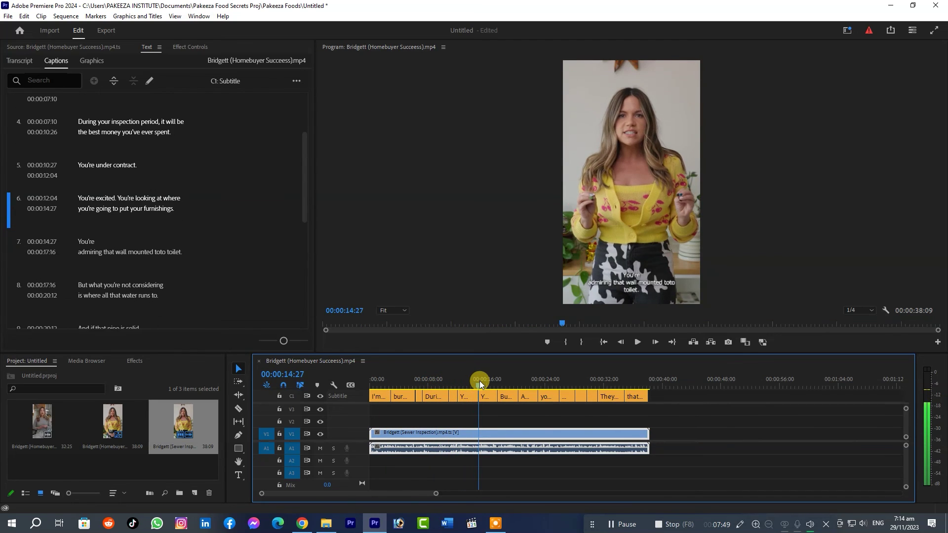